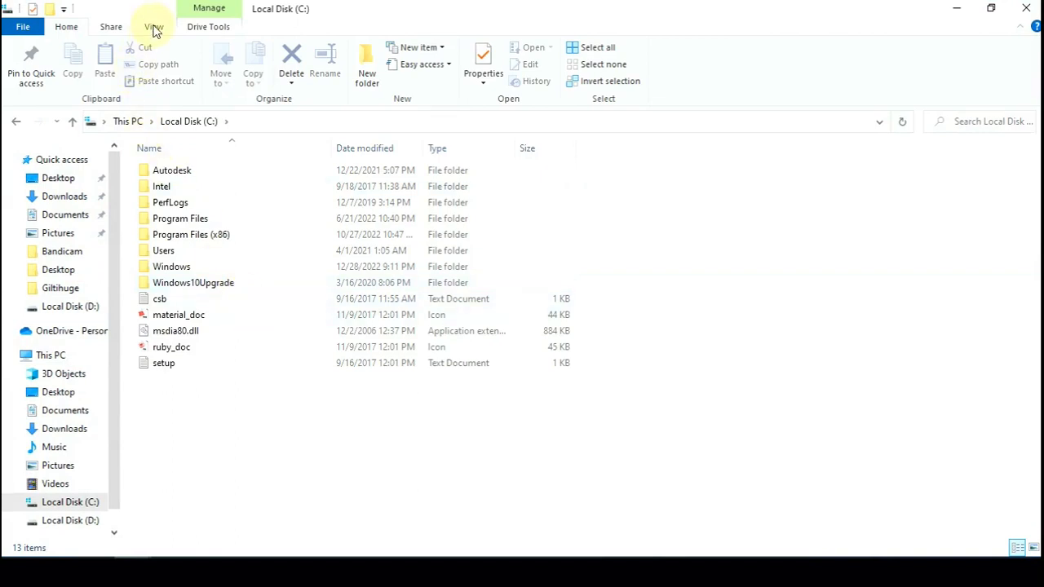
# Step: Set the folder options to show hidden files, folders, and drives, and apply the change
pyautogui.click(154, 28)
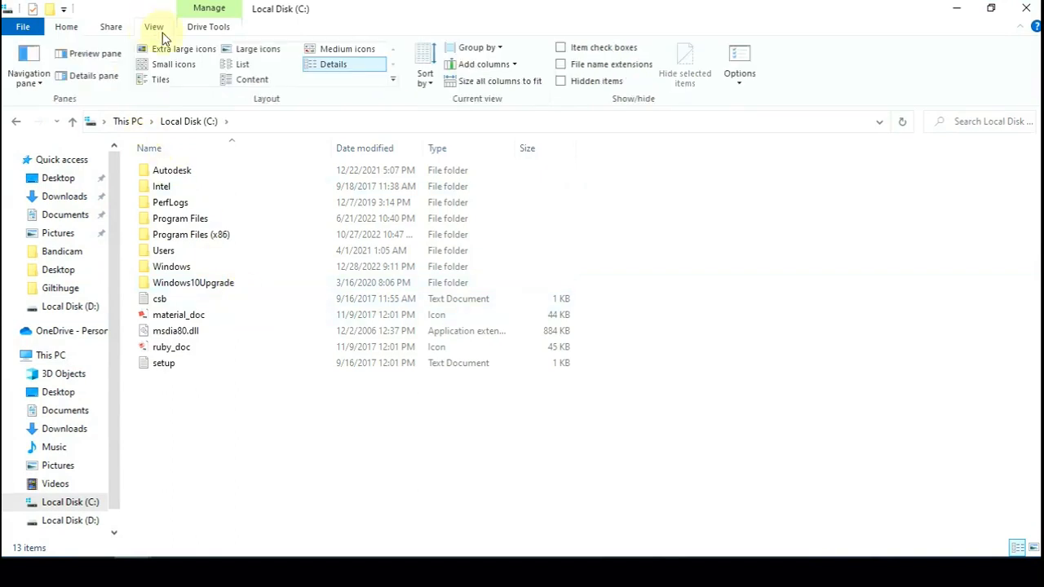
pyautogui.click(738, 53)
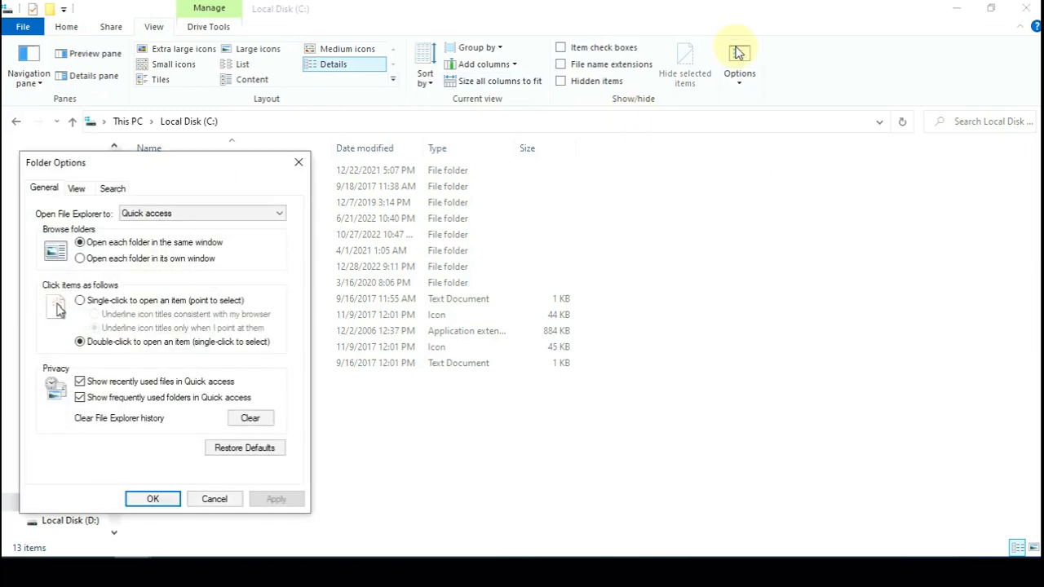
pyautogui.click(77, 188)
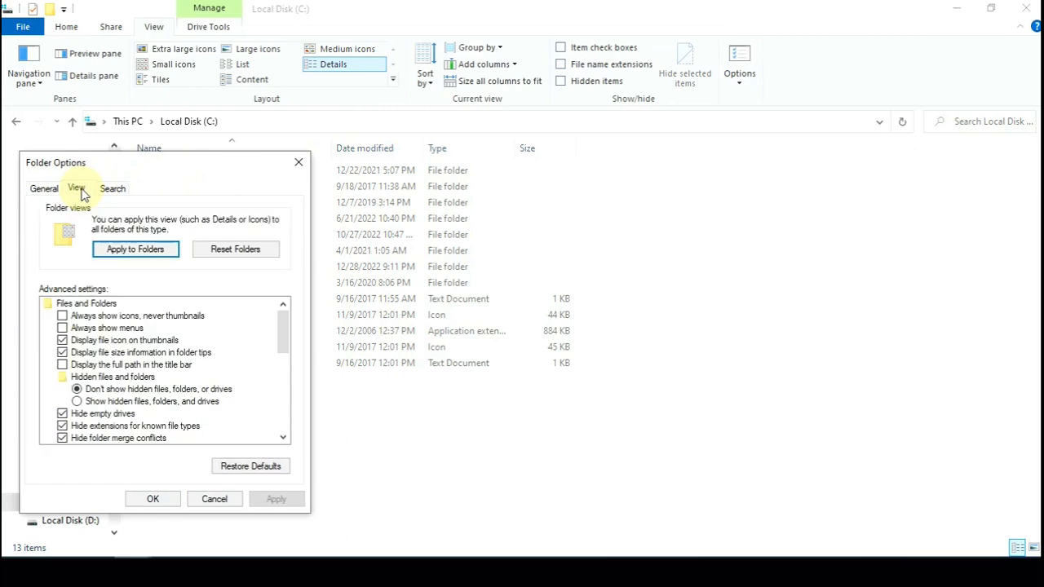
pyautogui.click(87, 402)
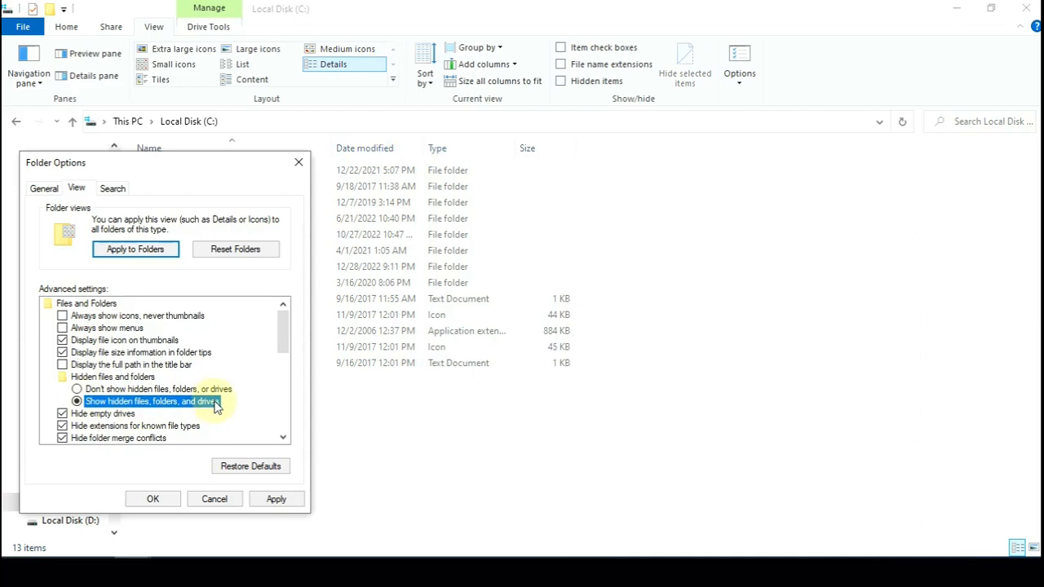
pyautogui.click(275, 500)
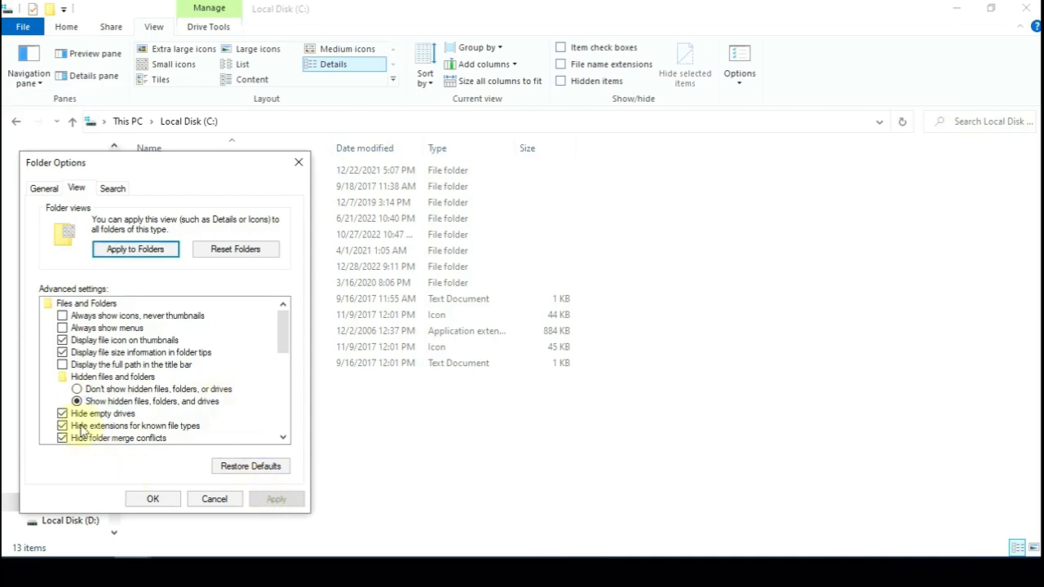
pyautogui.click(95, 399)
pyautogui.click(275, 498)
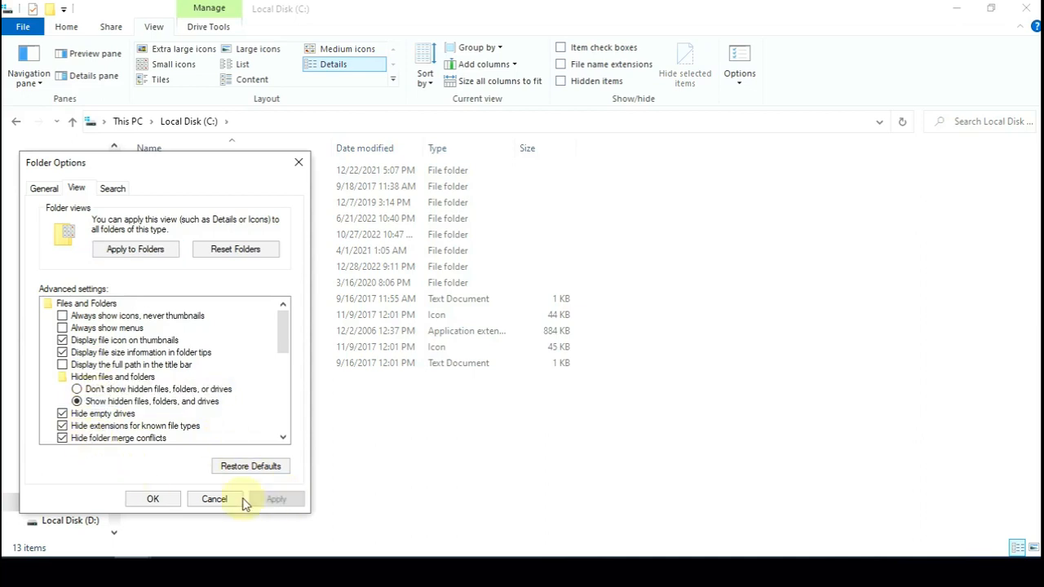
pyautogui.click(153, 501)
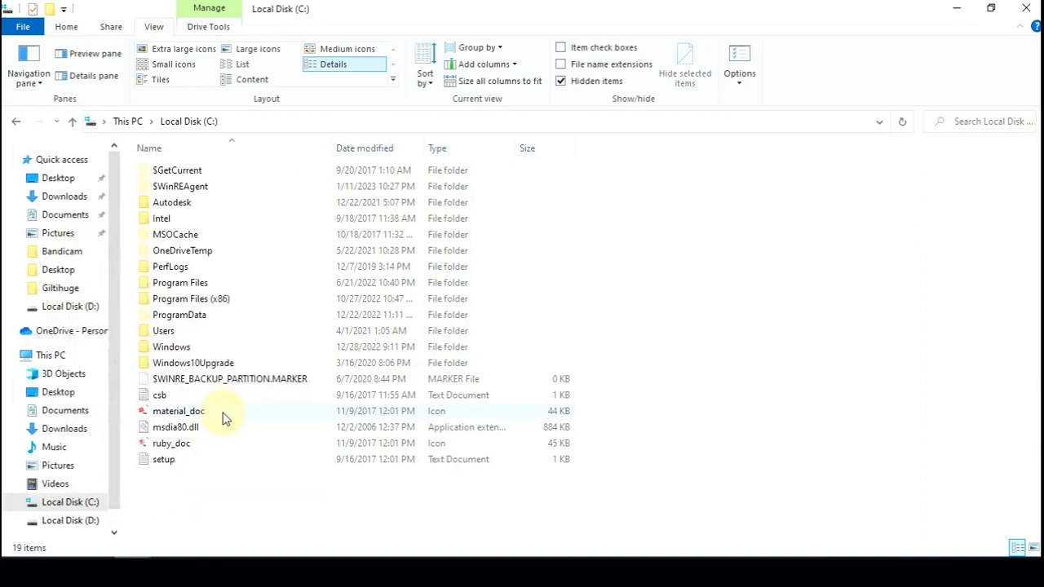
# Step: Browse to the RVT 2021 folder inside ProgramData\Autodesk on the C: drive
pyautogui.doubleClick(189, 318)
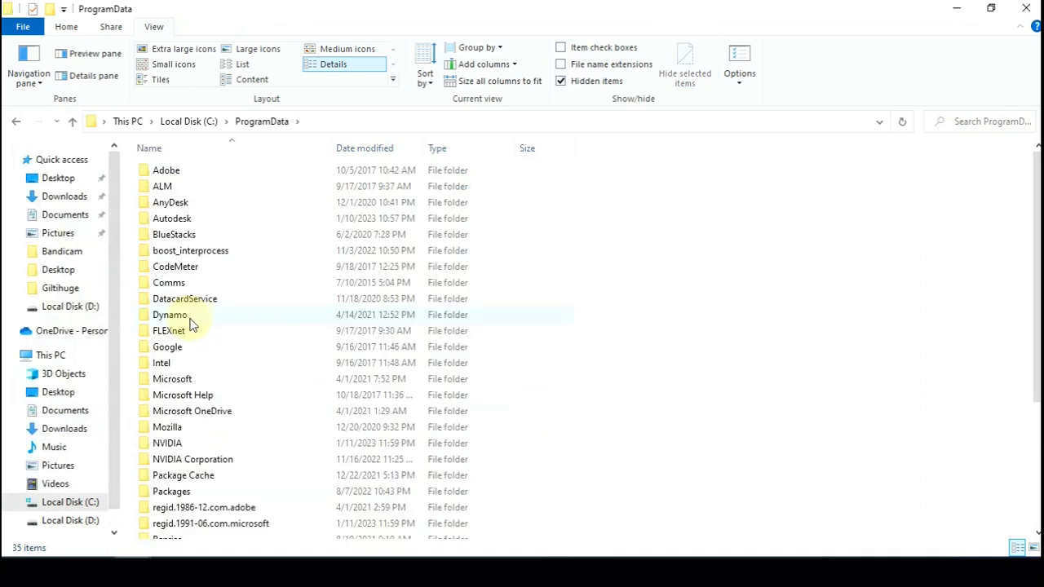
pyautogui.doubleClick(171, 220)
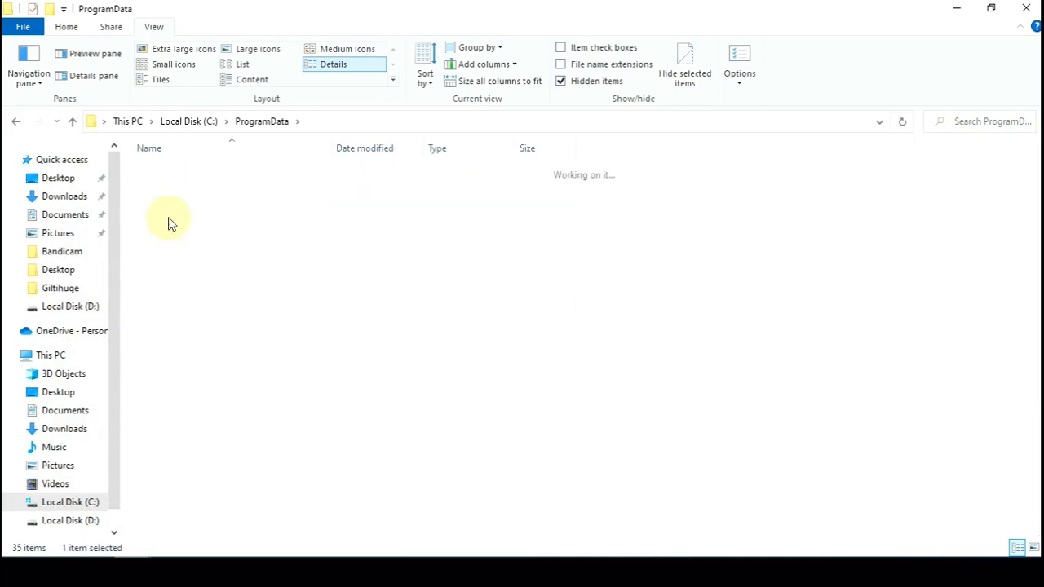
pyautogui.click(186, 301)
pyautogui.press('r')
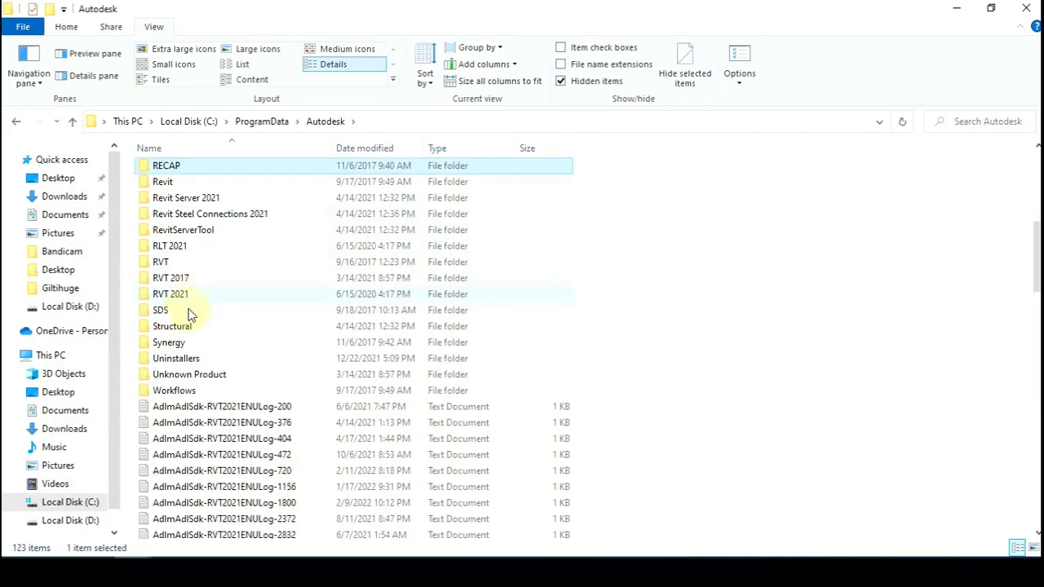
pyautogui.click(175, 298)
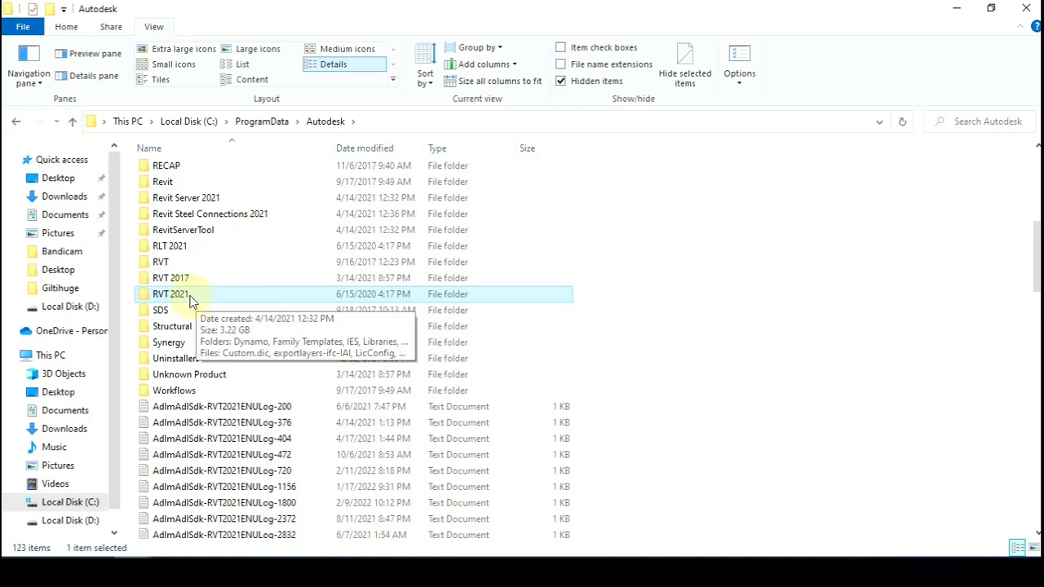
pyautogui.doubleClick(191, 301)
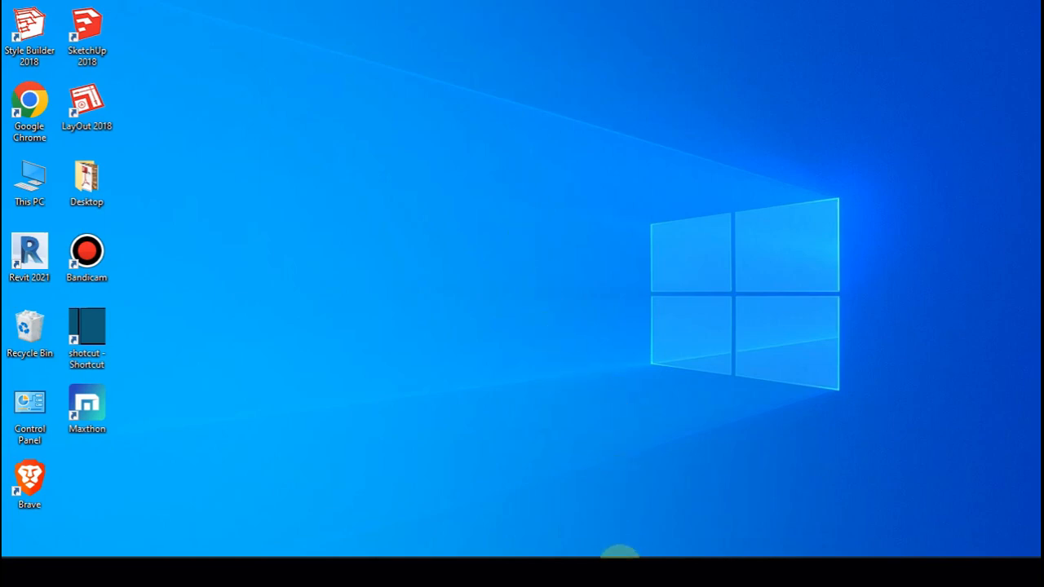
# Step: Switch to Revit 2021 and review the template files offered for a new project, without creating one
pyautogui.click(620, 556)
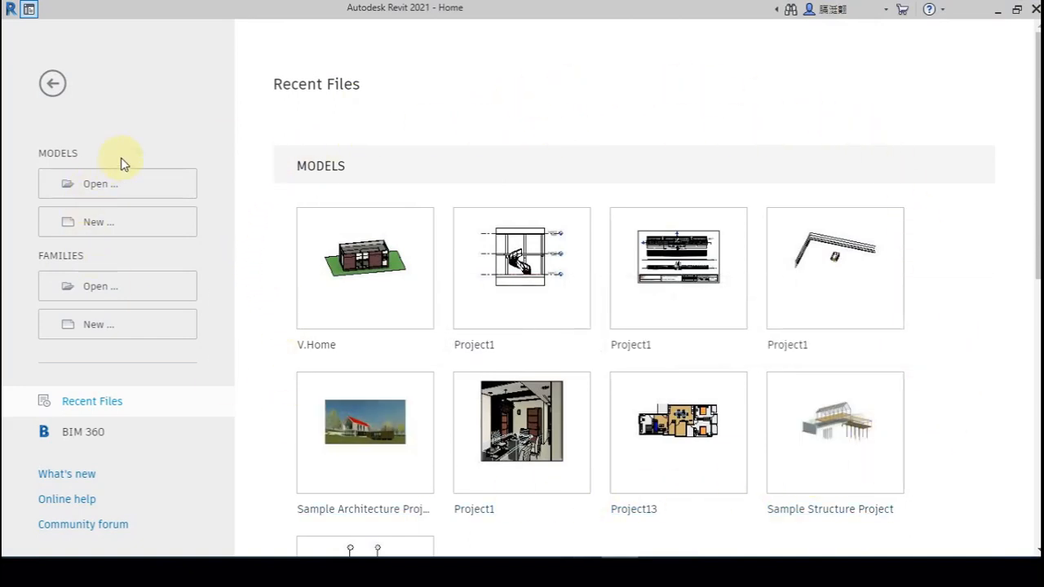
pyautogui.click(162, 228)
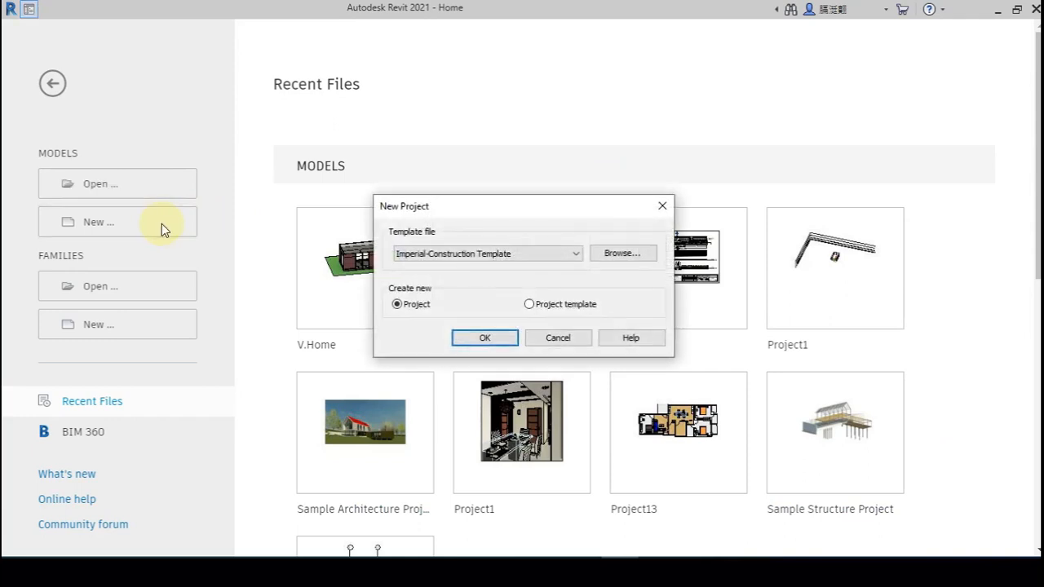
pyautogui.click(496, 257)
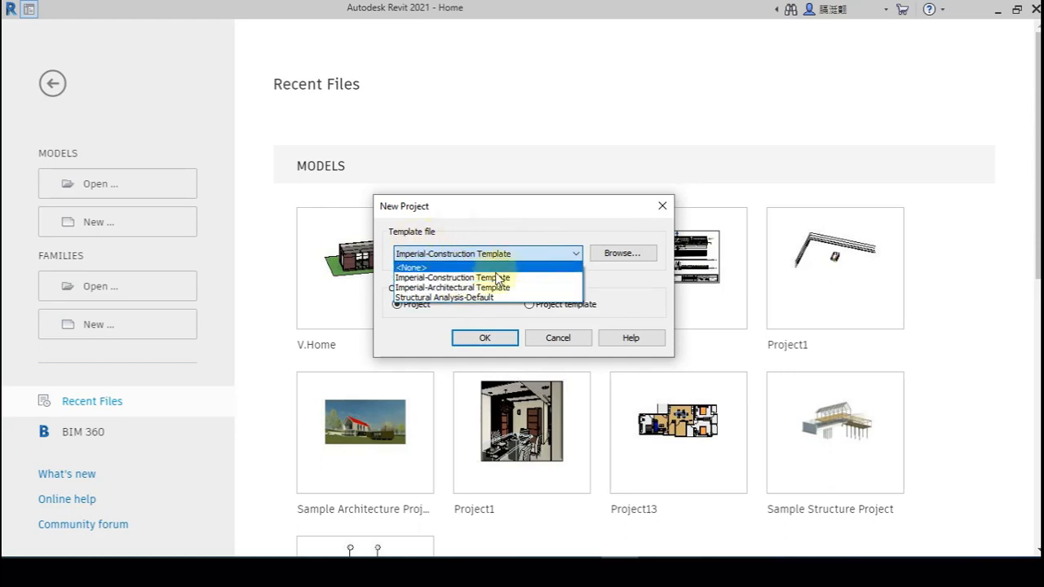
pyautogui.click(492, 228)
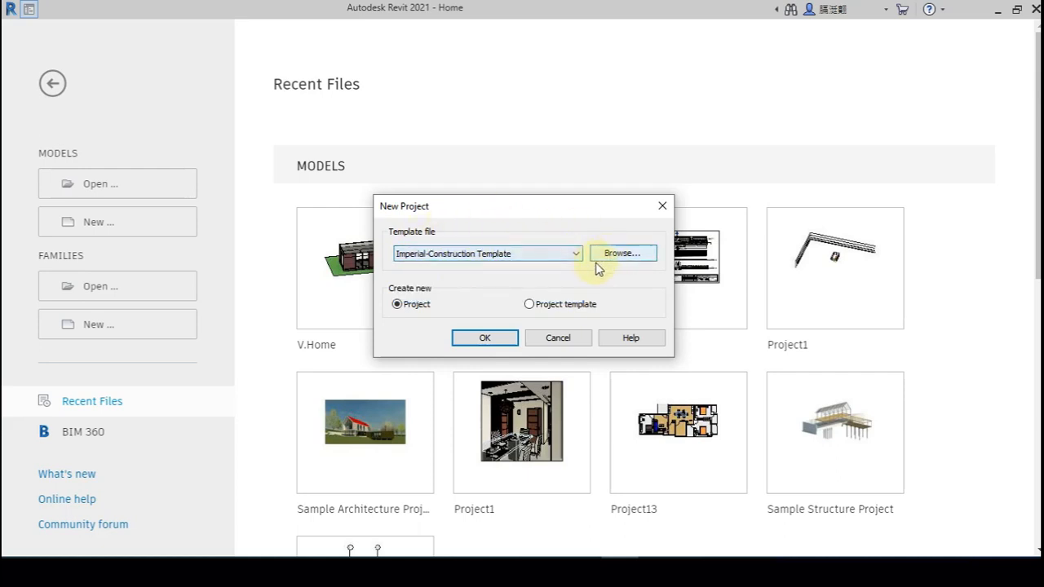
pyautogui.click(558, 338)
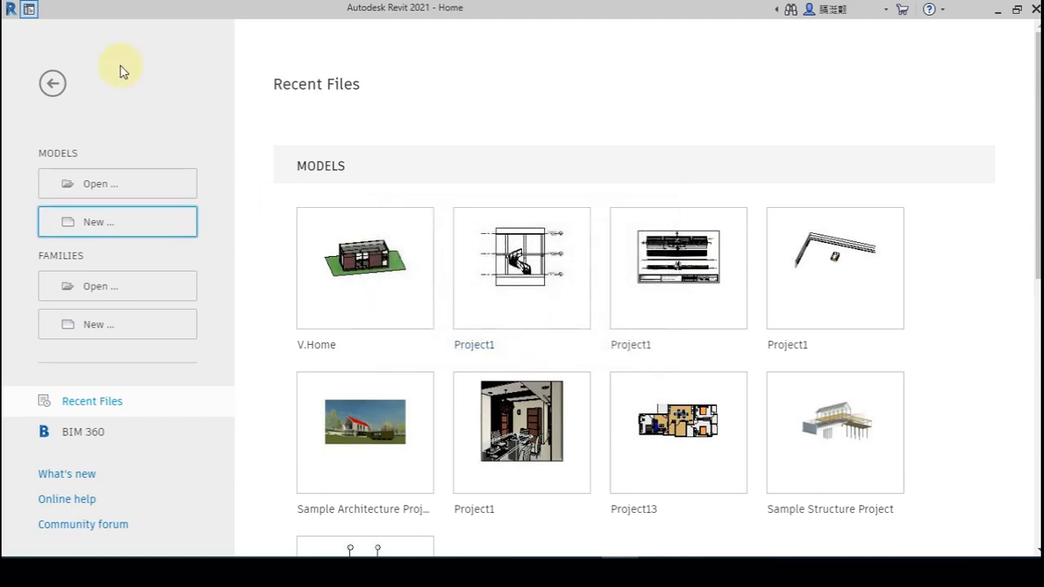
# Step: Open the File Locations options and start adding a project template to the list
pyautogui.click(29, 11)
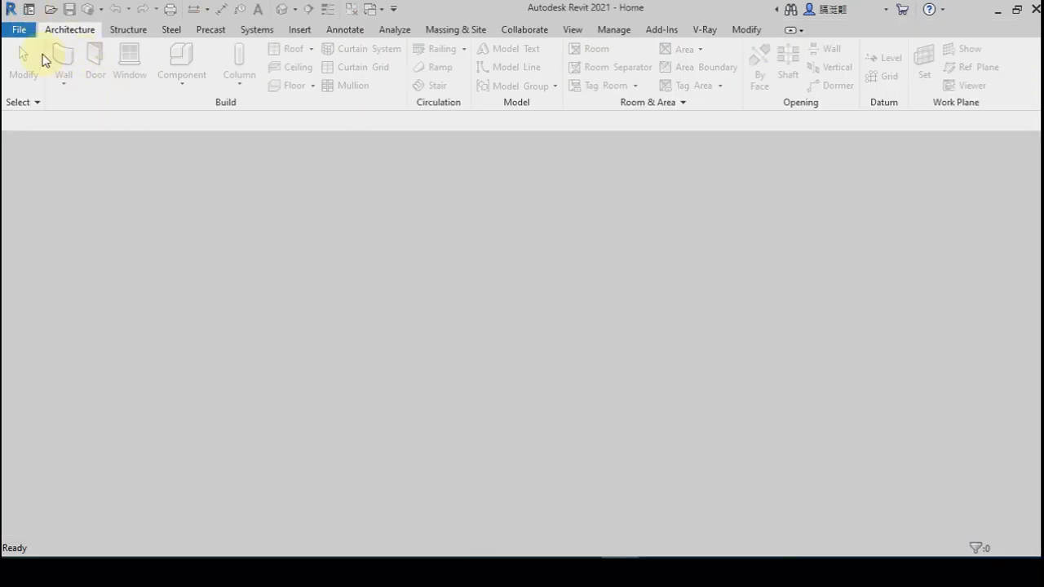
pyautogui.click(21, 31)
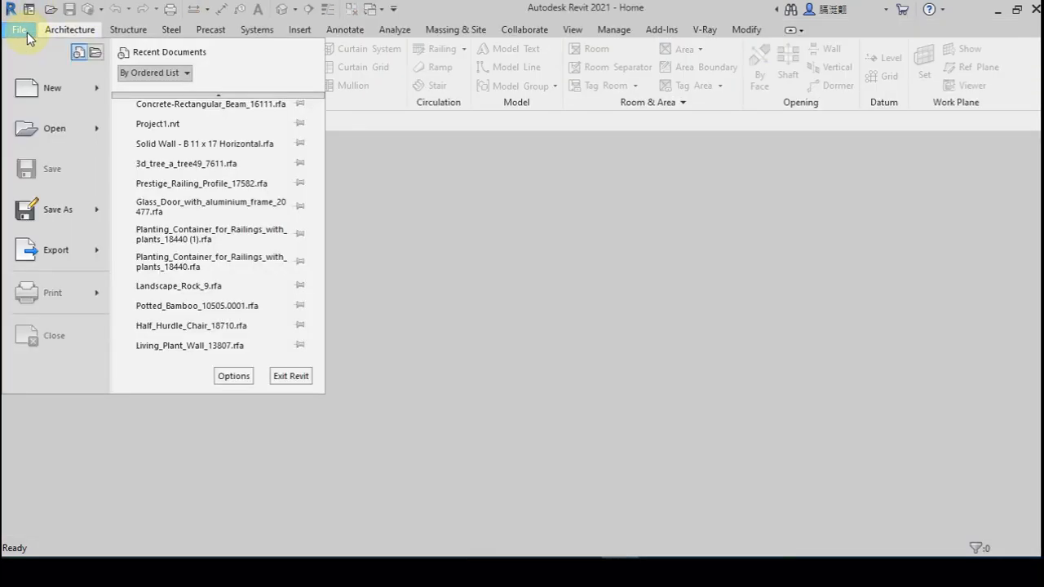
pyautogui.click(233, 376)
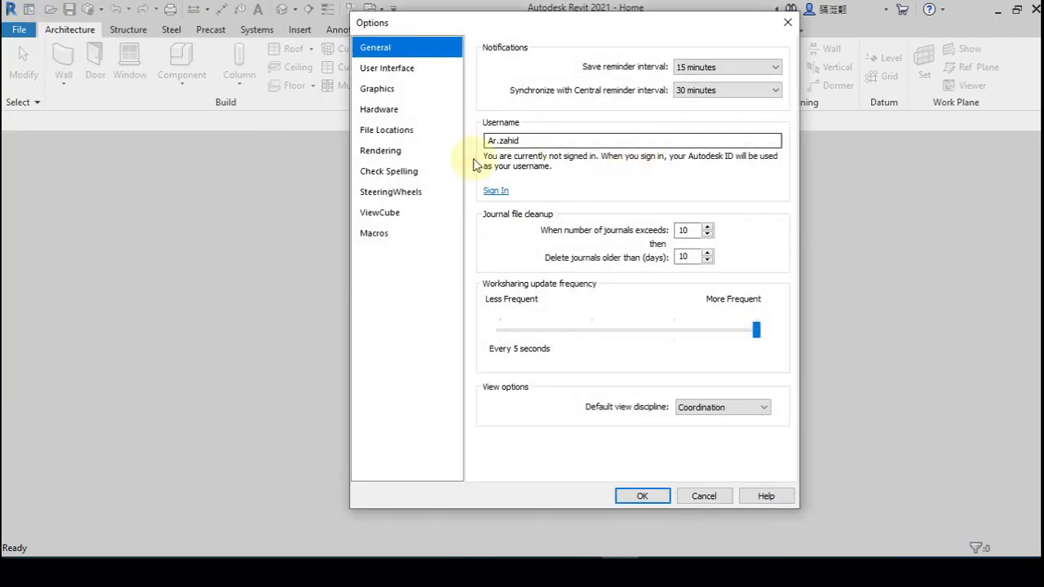
pyautogui.click(401, 133)
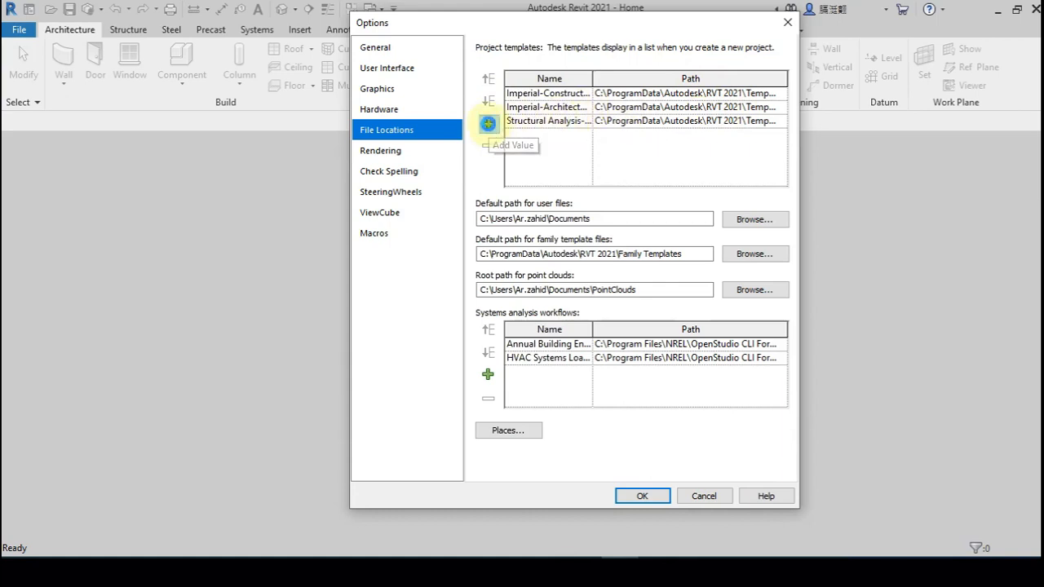
pyautogui.click(487, 123)
pyautogui.click(454, 167)
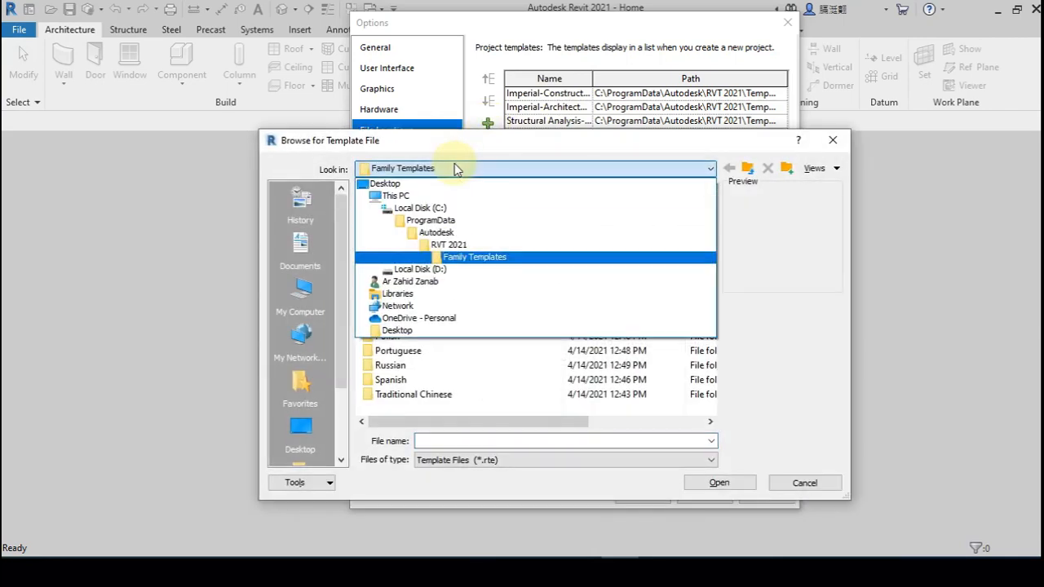
pyautogui.click(477, 257)
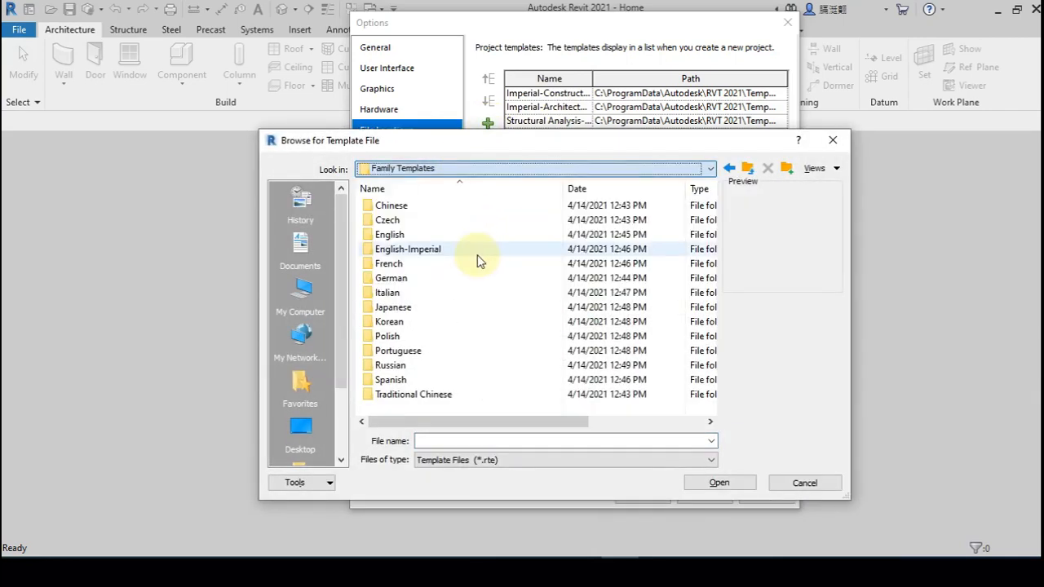
pyautogui.doubleClick(424, 249)
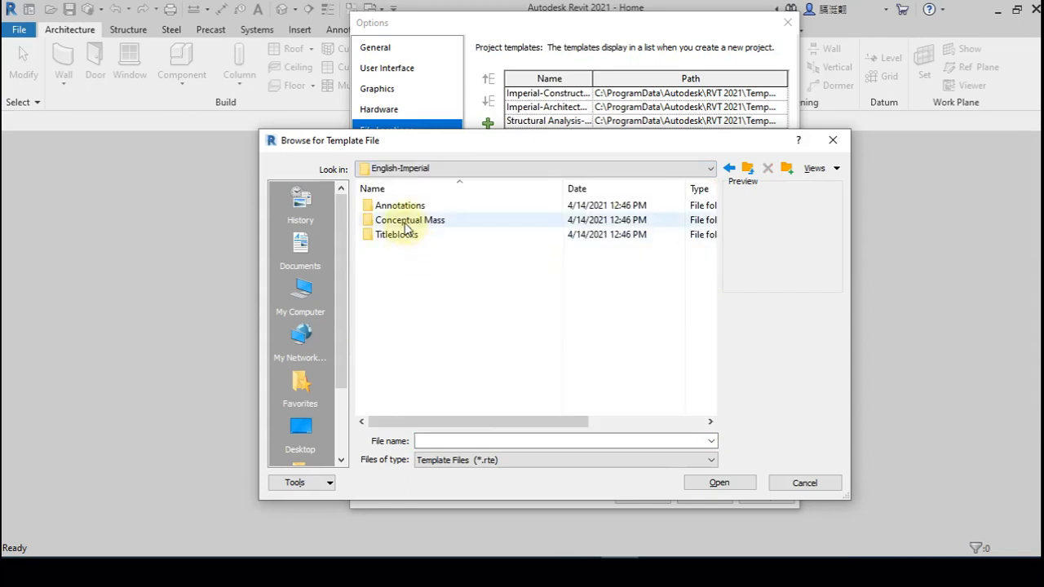
pyautogui.click(457, 169)
pyautogui.click(457, 257)
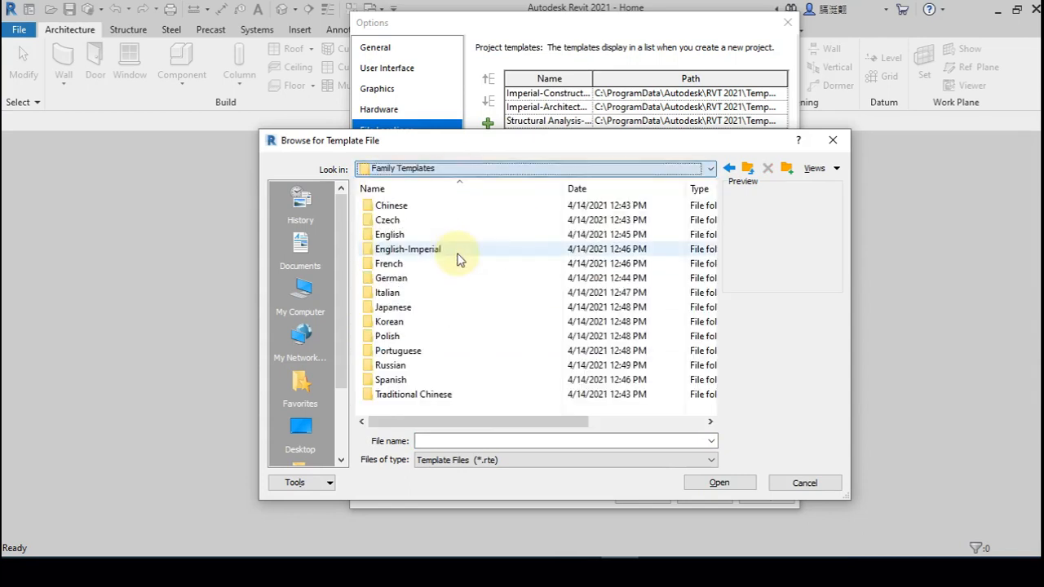
# Step: Add Mechanical-Default.rte from the English-Imperial folder under RVT 2021\Templates to the project templates and accept the options
pyautogui.click(462, 169)
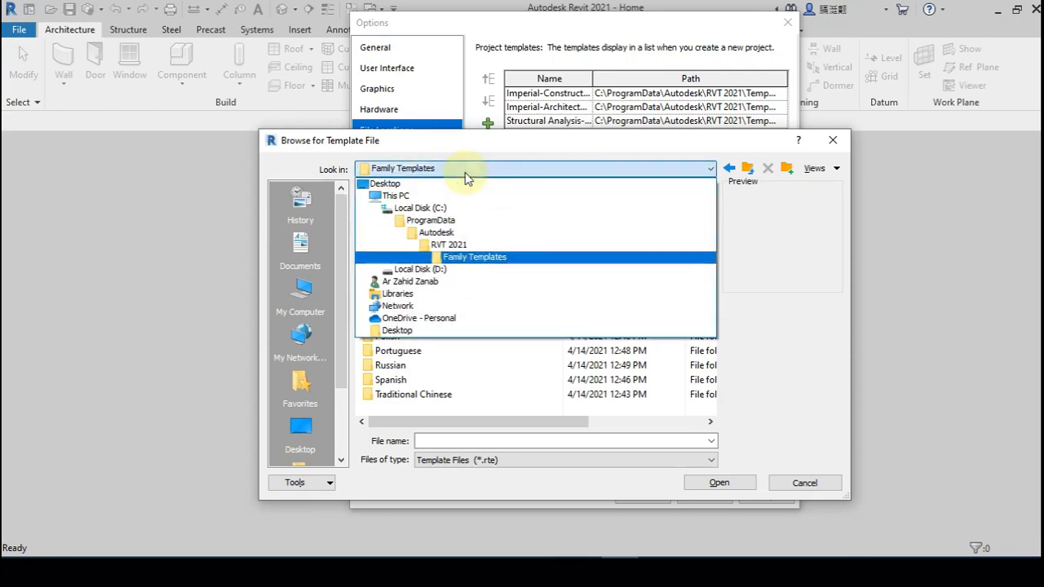
pyautogui.click(451, 246)
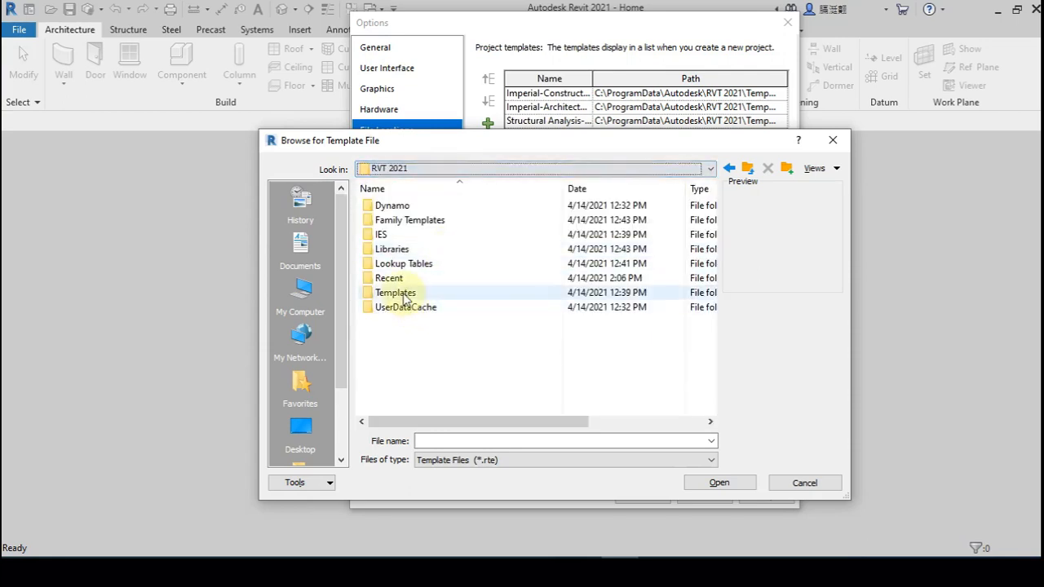
pyautogui.doubleClick(401, 291)
pyautogui.doubleClick(421, 255)
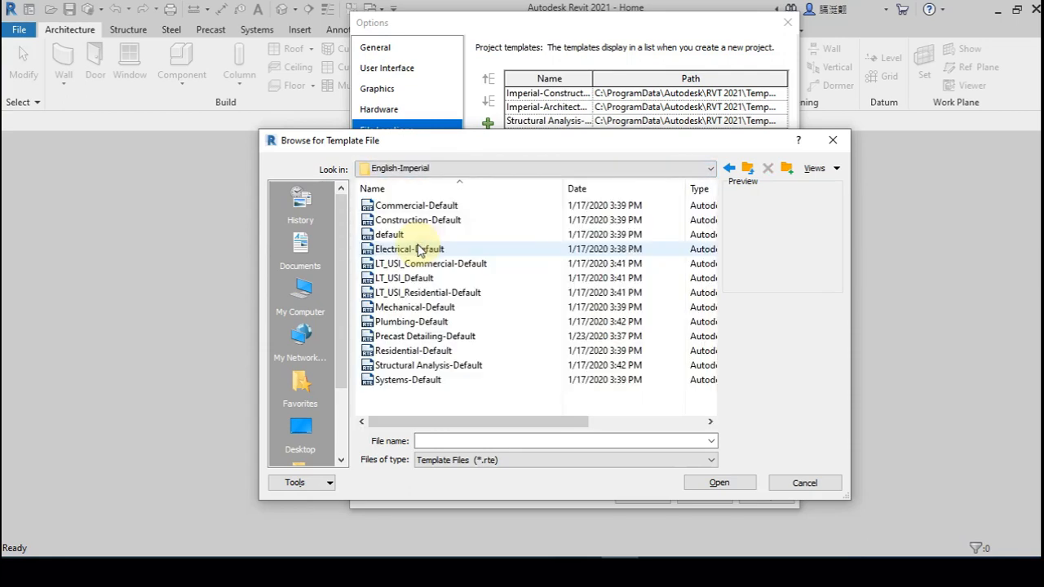
pyautogui.click(424, 368)
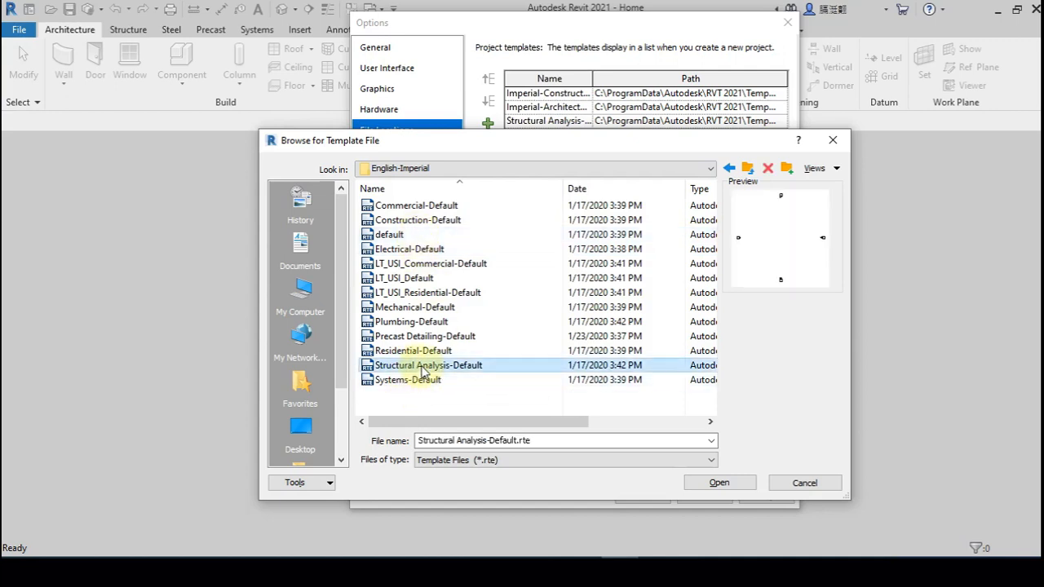
pyautogui.click(403, 315)
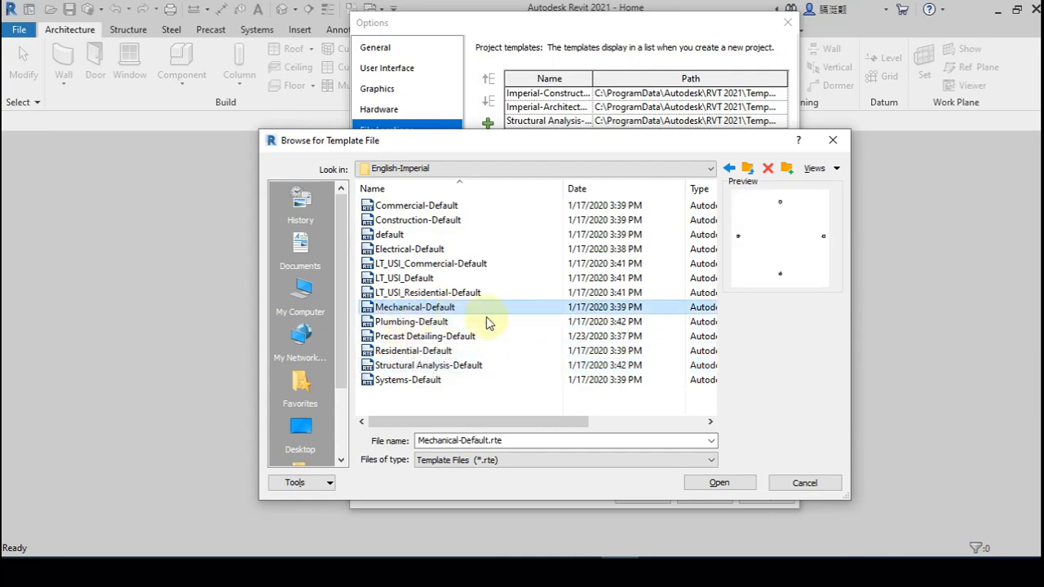
pyautogui.click(722, 481)
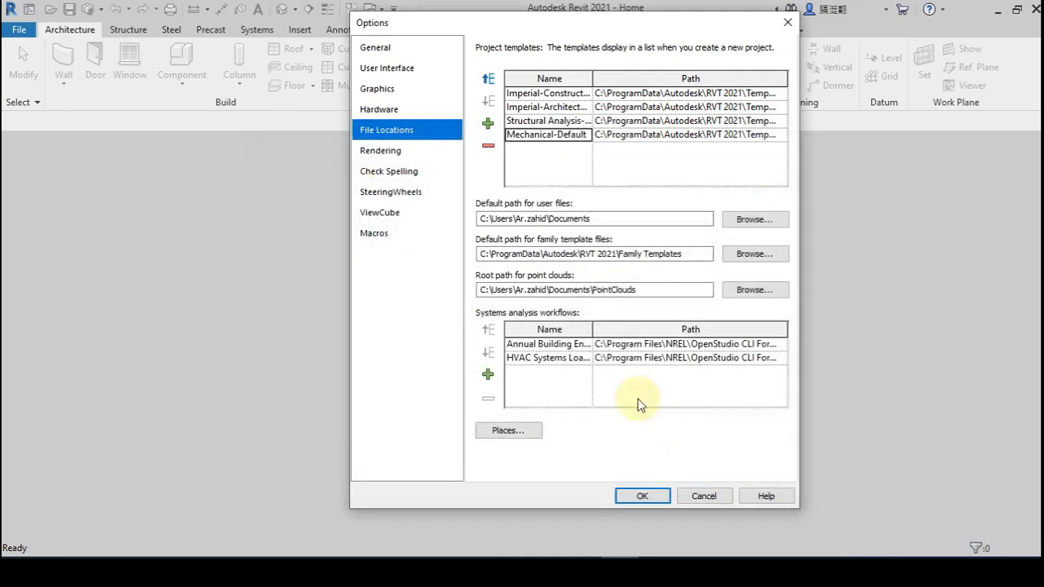
pyautogui.click(642, 496)
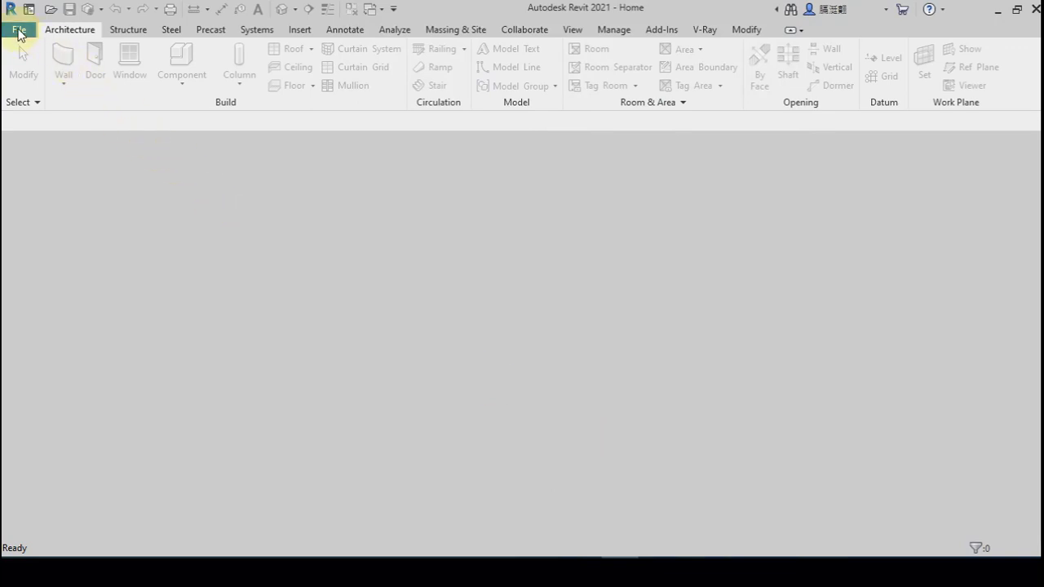
# Step: Check the new project template list for the added Mechanical-Default entry, and cancel without creating a project
pyautogui.click(20, 33)
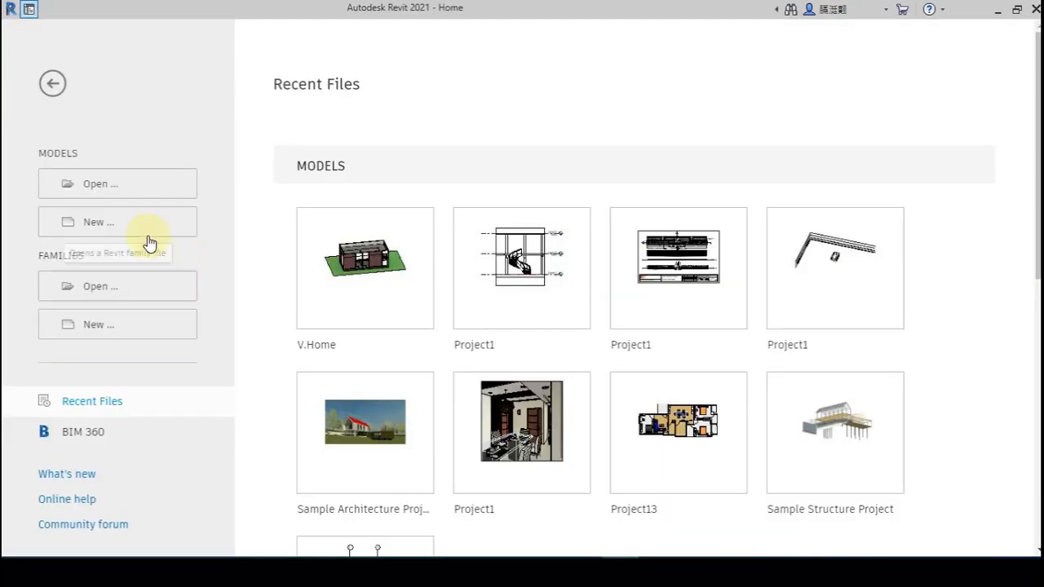
pyautogui.click(149, 231)
pyautogui.click(468, 253)
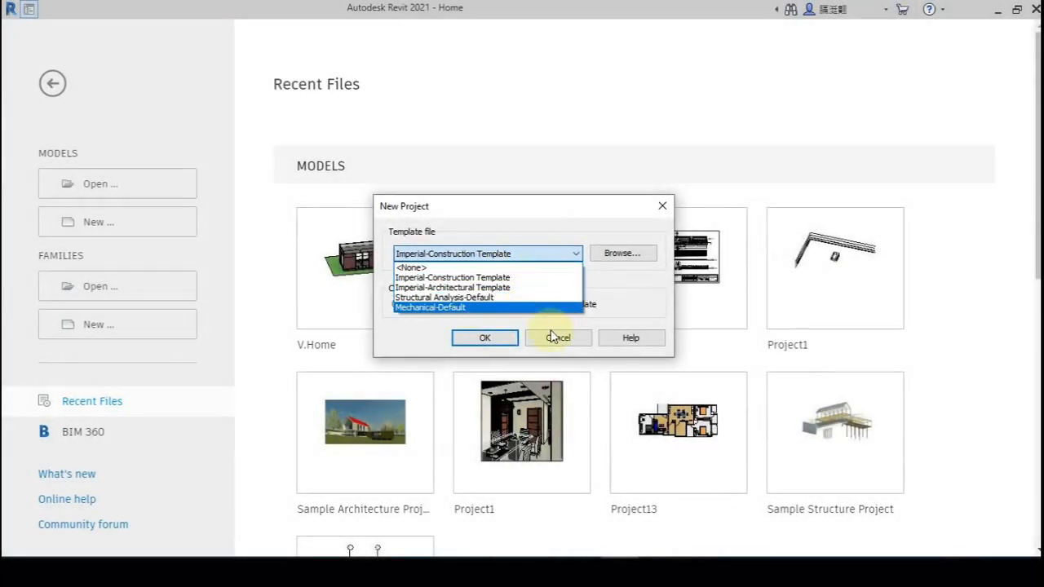
pyautogui.click(553, 339)
pyautogui.click(540, 338)
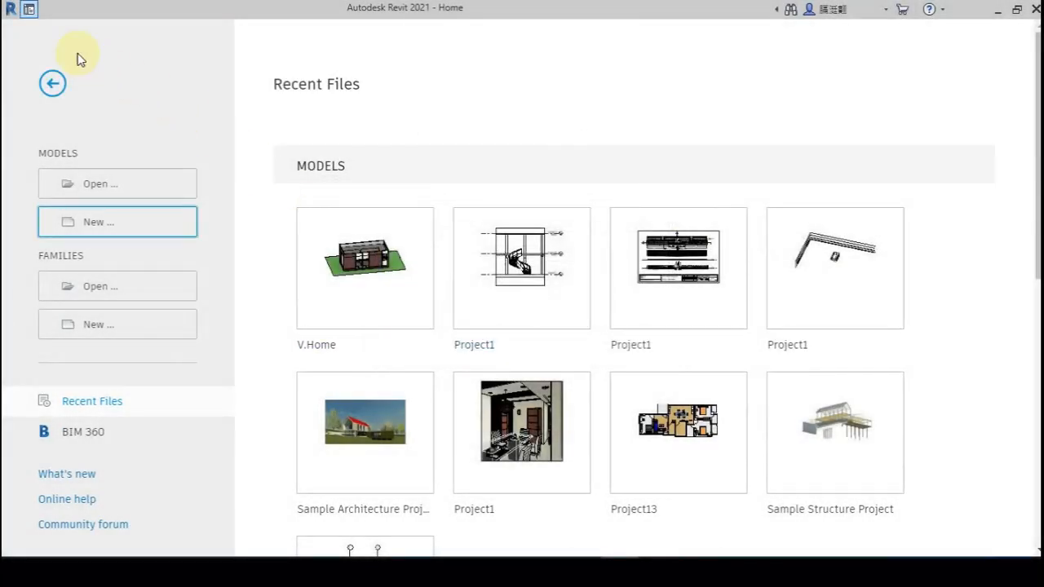
# Step: Remove Mechanical-Default from the project templates in the File Locations options and review the template list for a new project
pyautogui.click(29, 10)
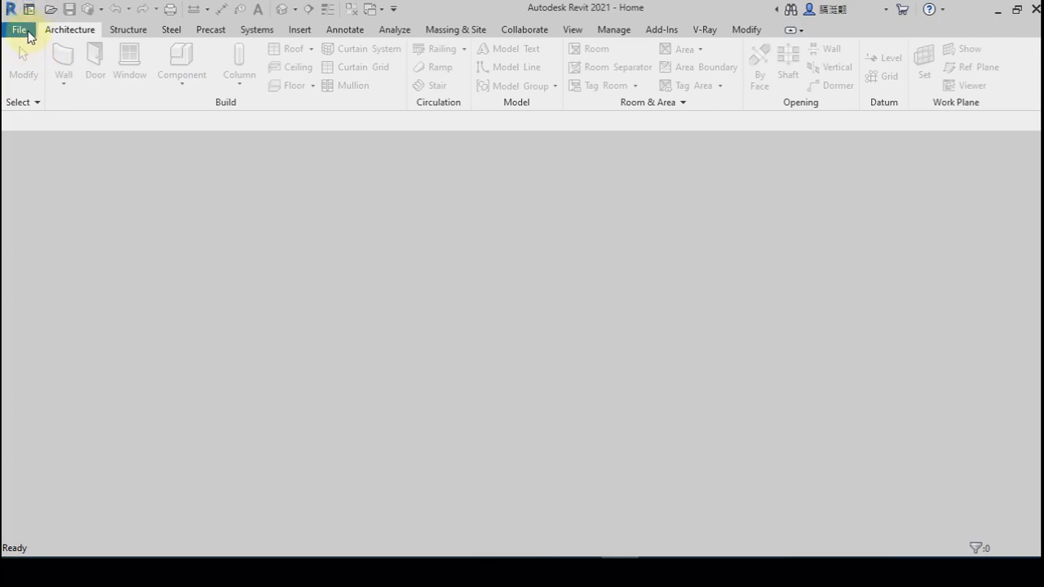
pyautogui.click(24, 31)
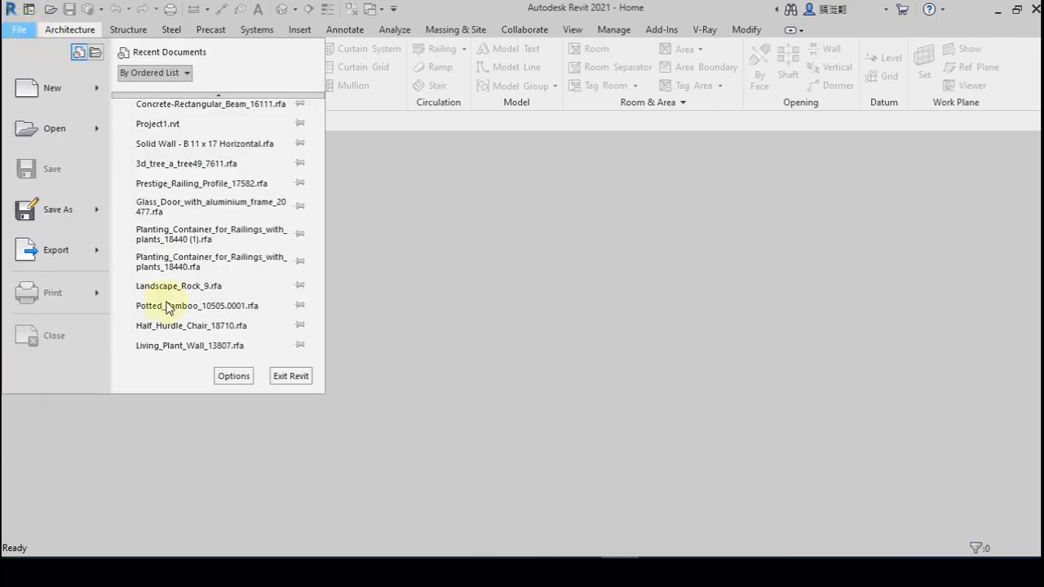
pyautogui.click(233, 377)
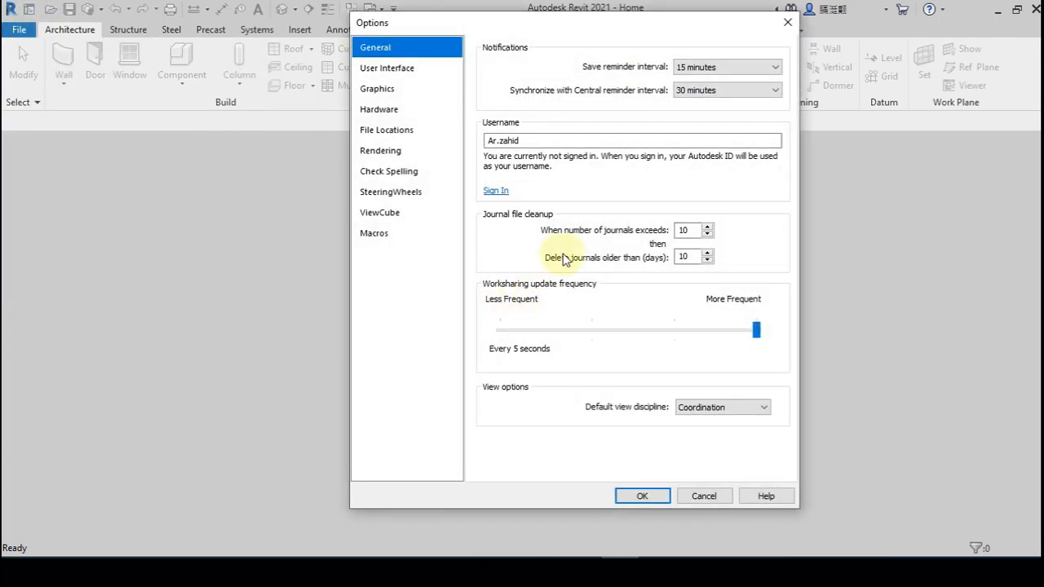
pyautogui.click(389, 133)
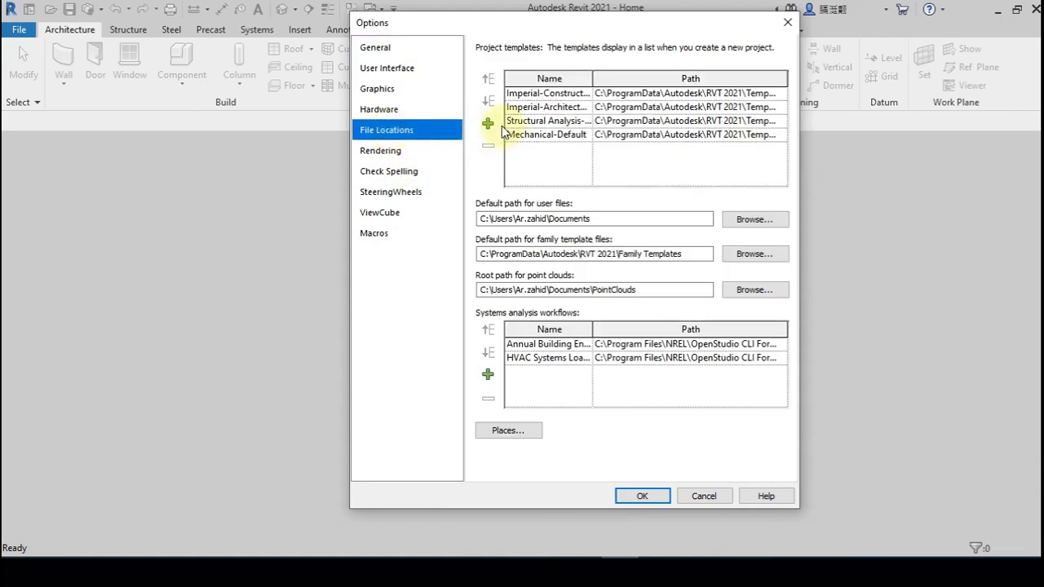
pyautogui.click(537, 135)
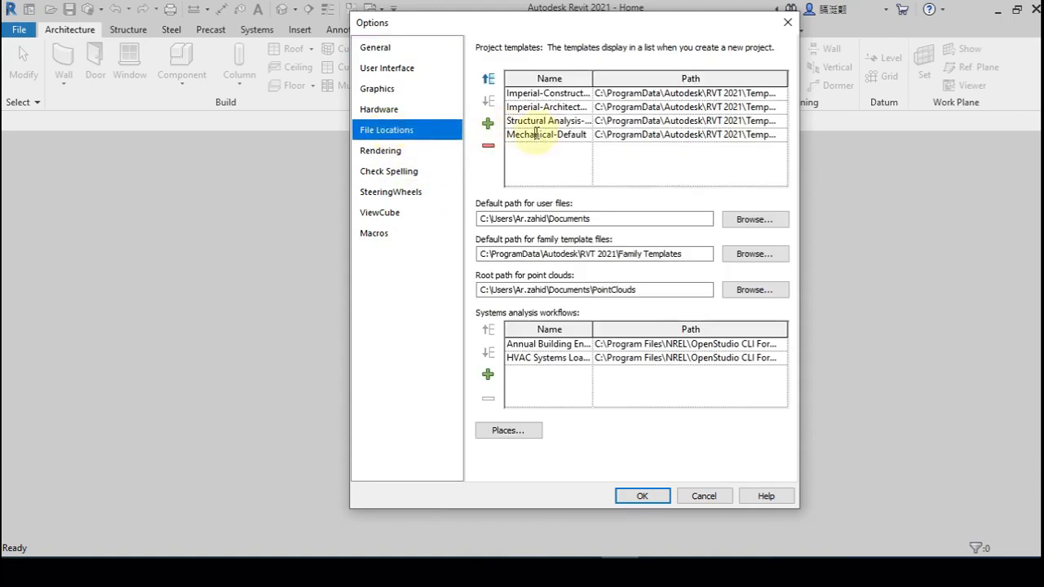
pyautogui.click(489, 147)
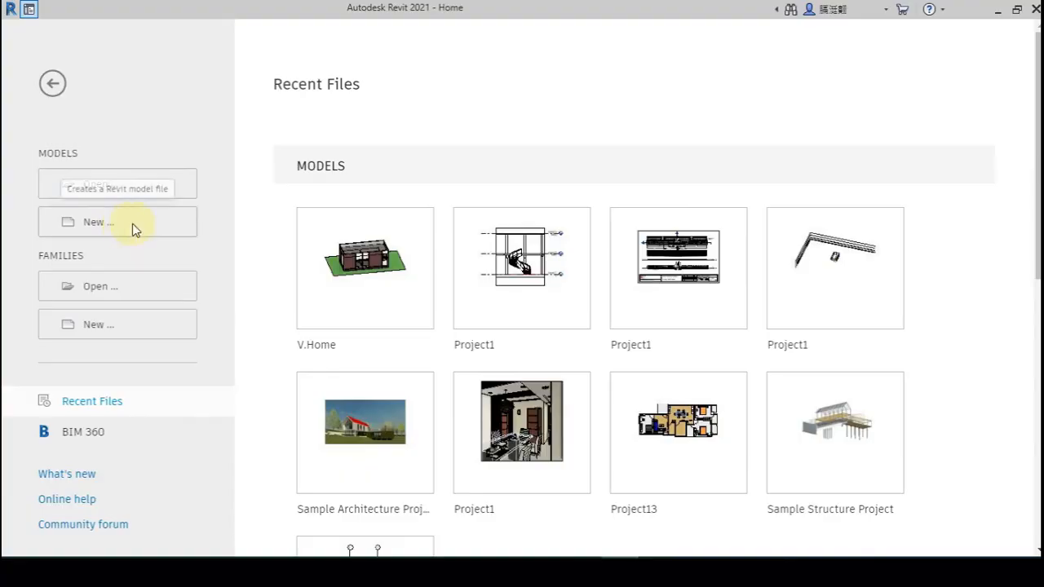
pyautogui.click(131, 225)
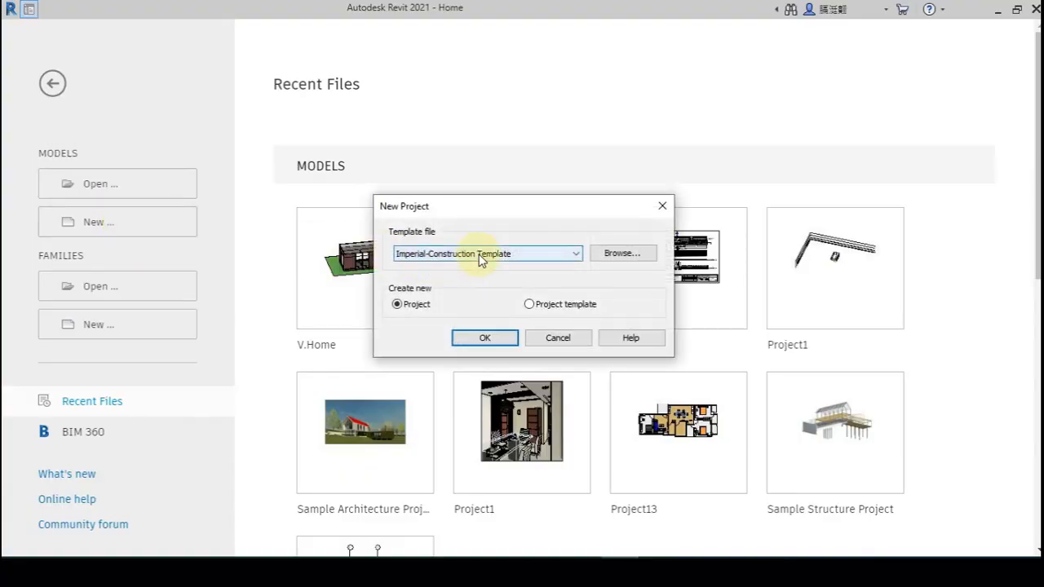
pyautogui.click(488, 253)
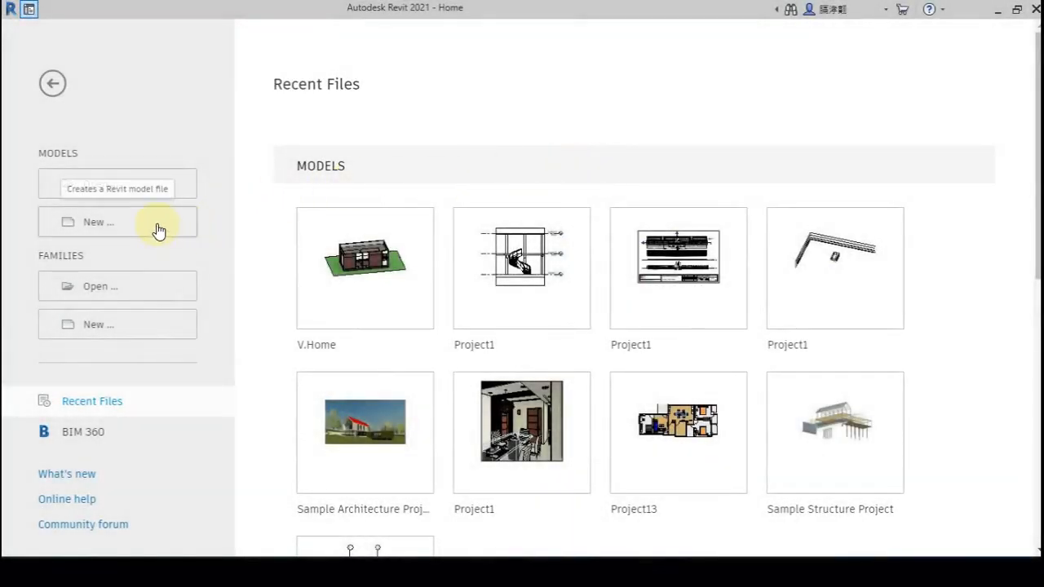
# Step: Create a new project from the DefaultMetric template and dock the Properties palette on the opposite side of the drawing area from the Project Browser
pyautogui.click(159, 232)
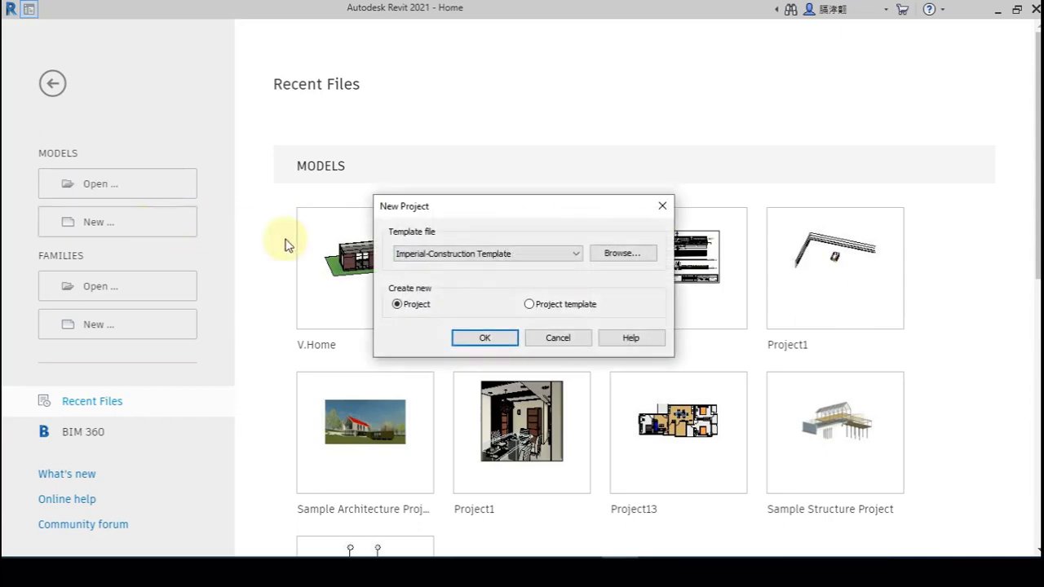
pyautogui.click(453, 254)
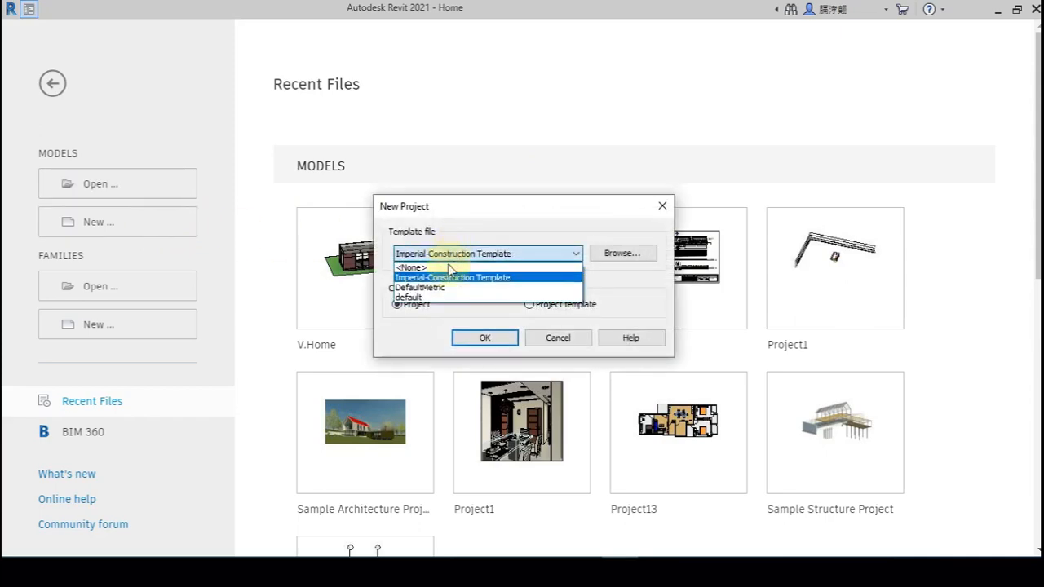
pyautogui.click(432, 287)
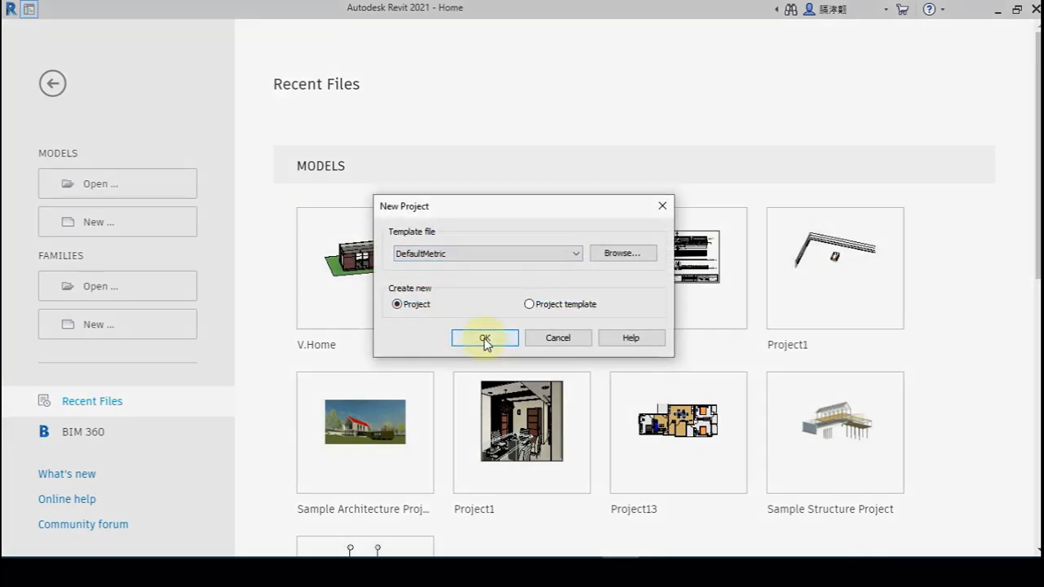
pyautogui.click(484, 341)
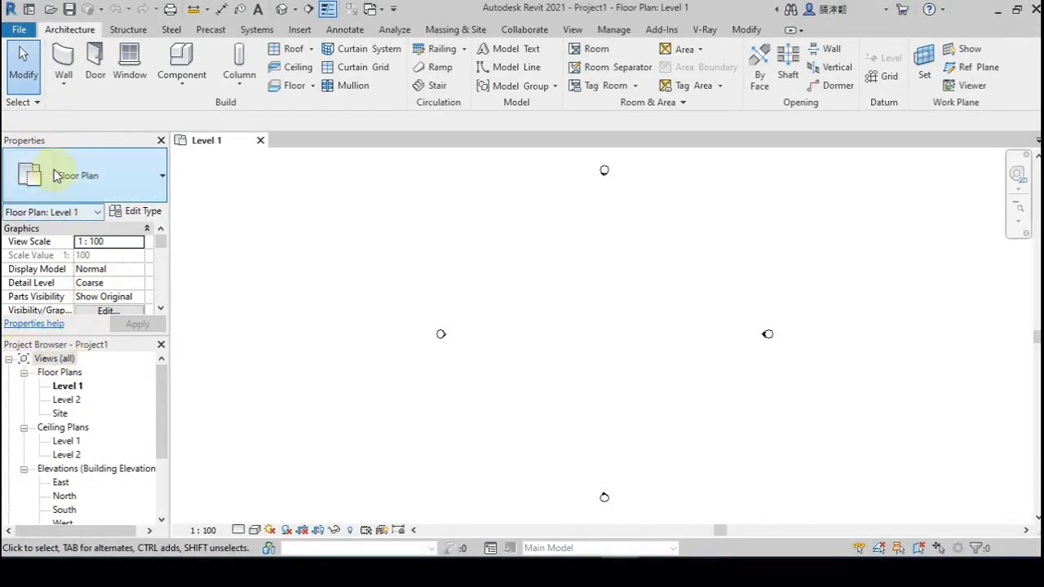
pyautogui.moveTo(56, 146); pyautogui.dragTo(1038, 274)
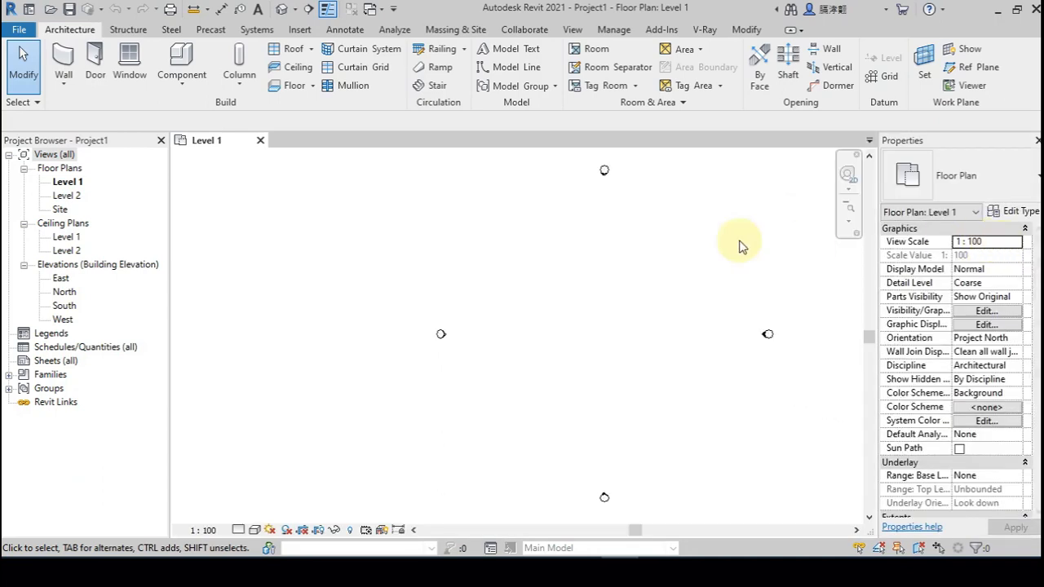
pyautogui.moveTo(567, 298); pyautogui.dragTo(525, 299, button='middle')
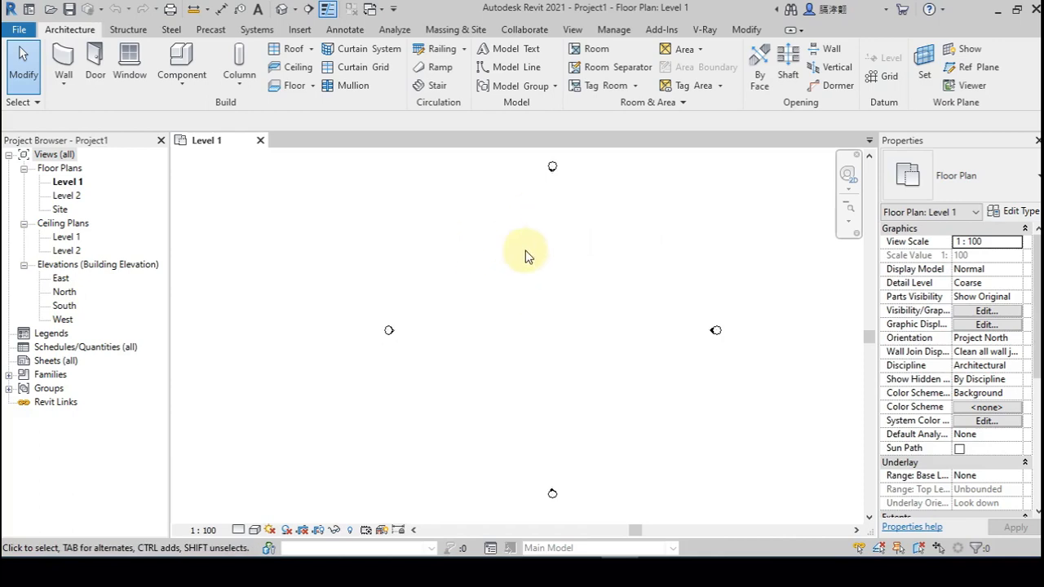
# Step: Start loading a family for the Door tool, browse to the RVT 2021 folder and show its contents as a list
pyautogui.click(99, 59)
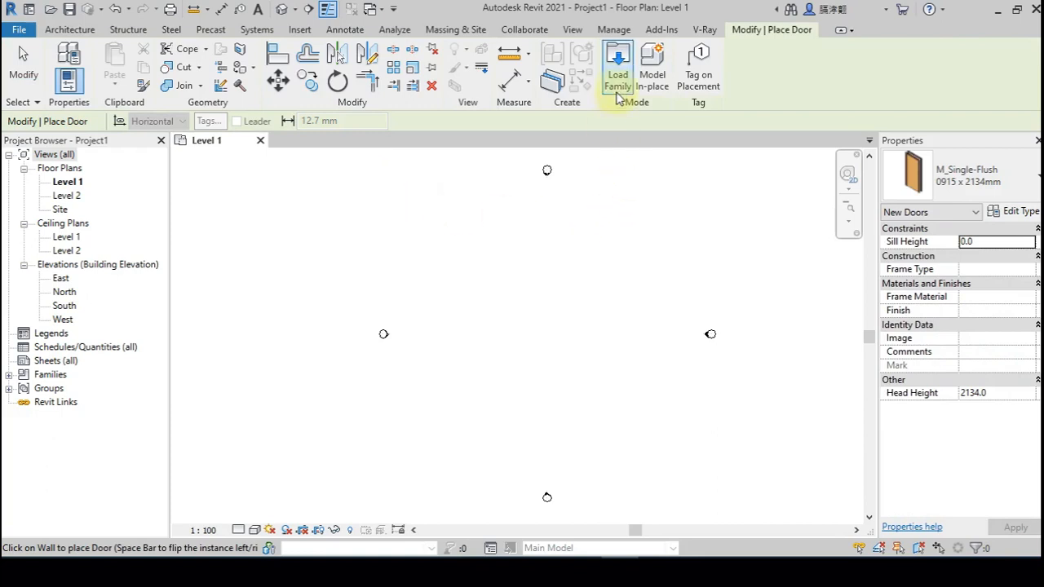
pyautogui.click(620, 76)
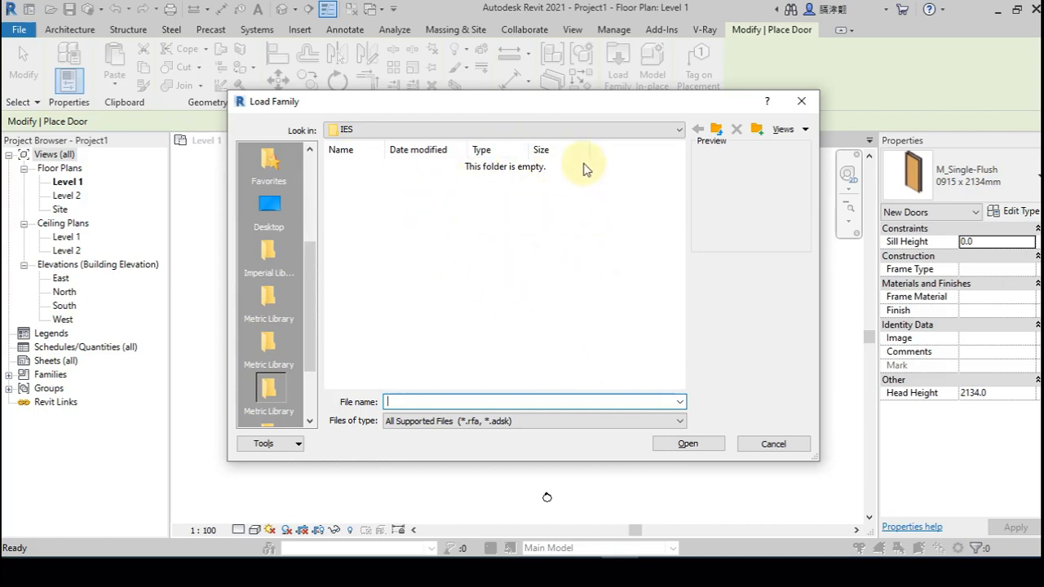
pyautogui.click(561, 131)
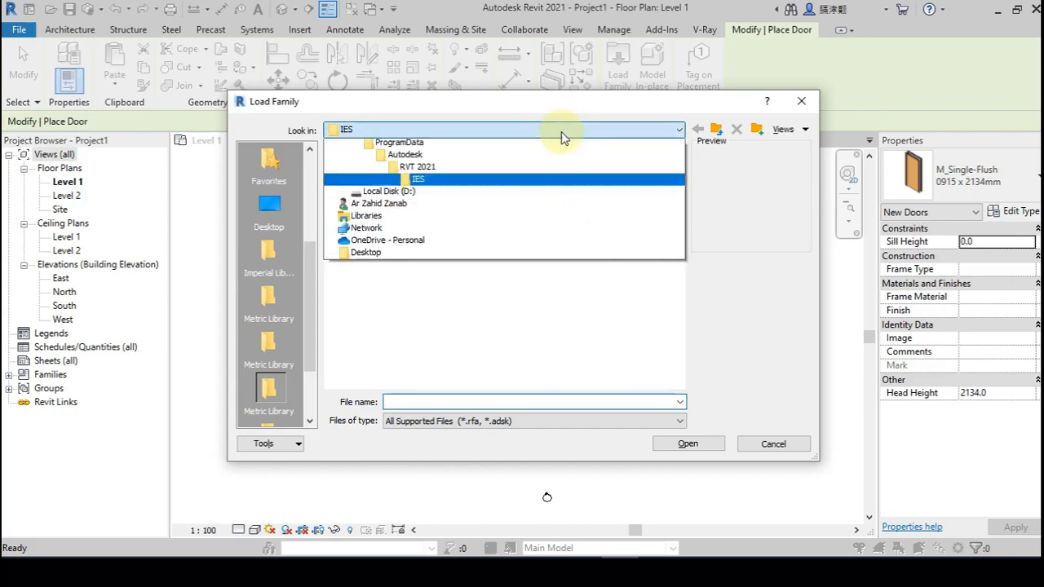
pyautogui.click(433, 207)
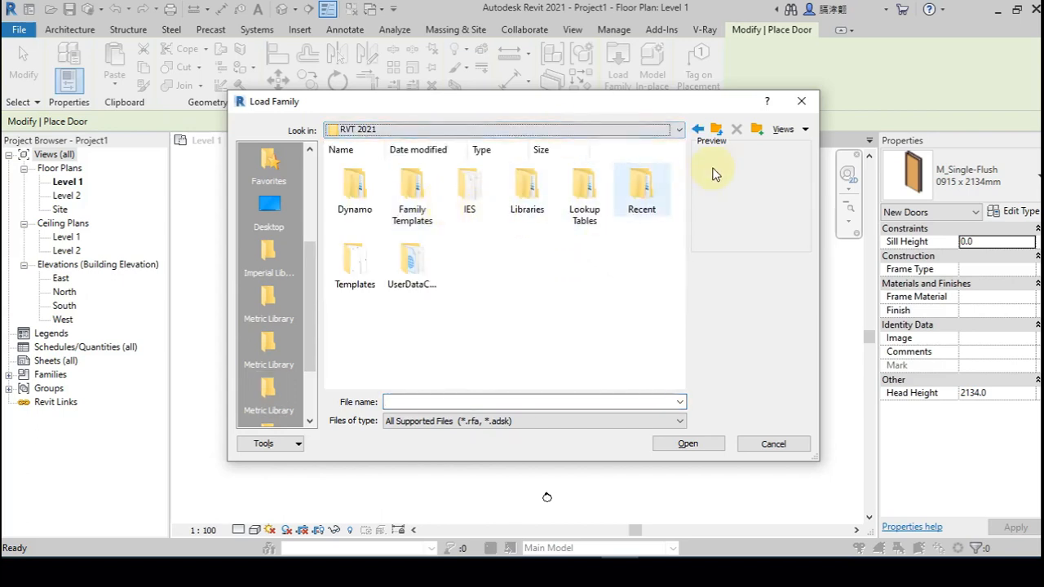
pyautogui.click(786, 131)
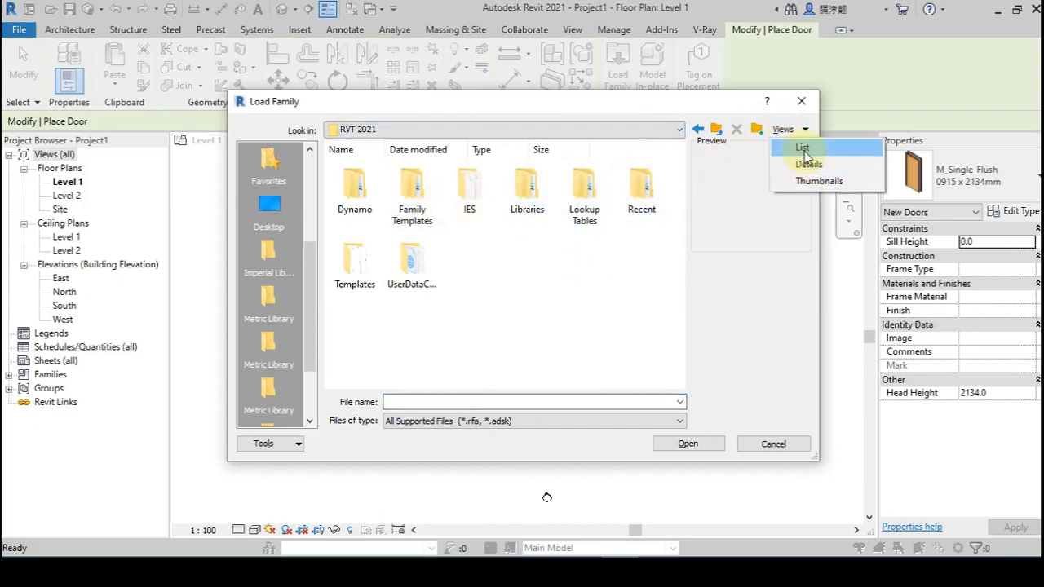
pyautogui.click(803, 147)
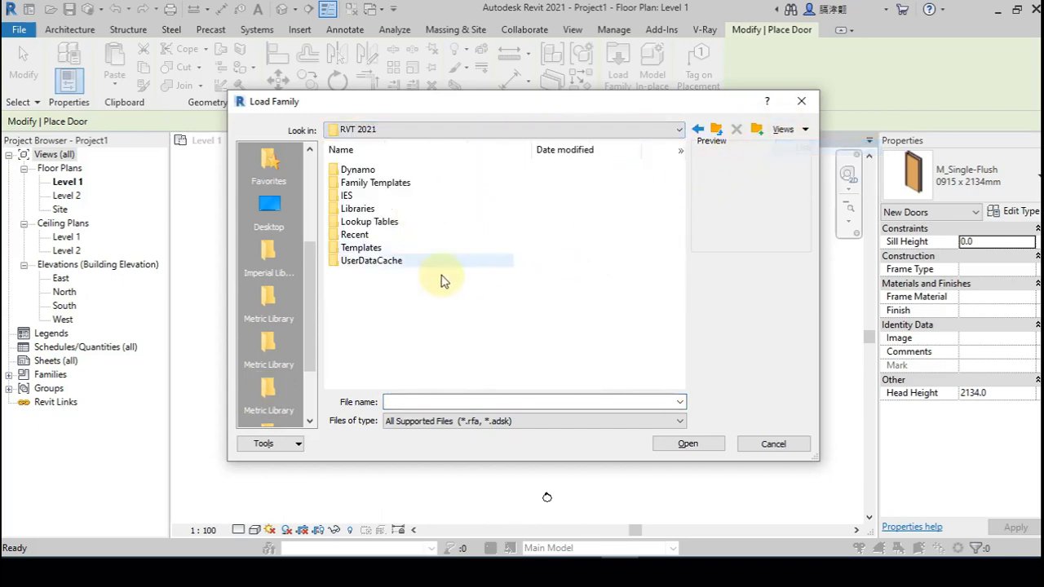
# Step: Examine the door families in Libraries\English\Doors and its Residential subfolder as thumbnails, and cancel without loading any
pyautogui.click(361, 212)
pyautogui.doubleClick(361, 211)
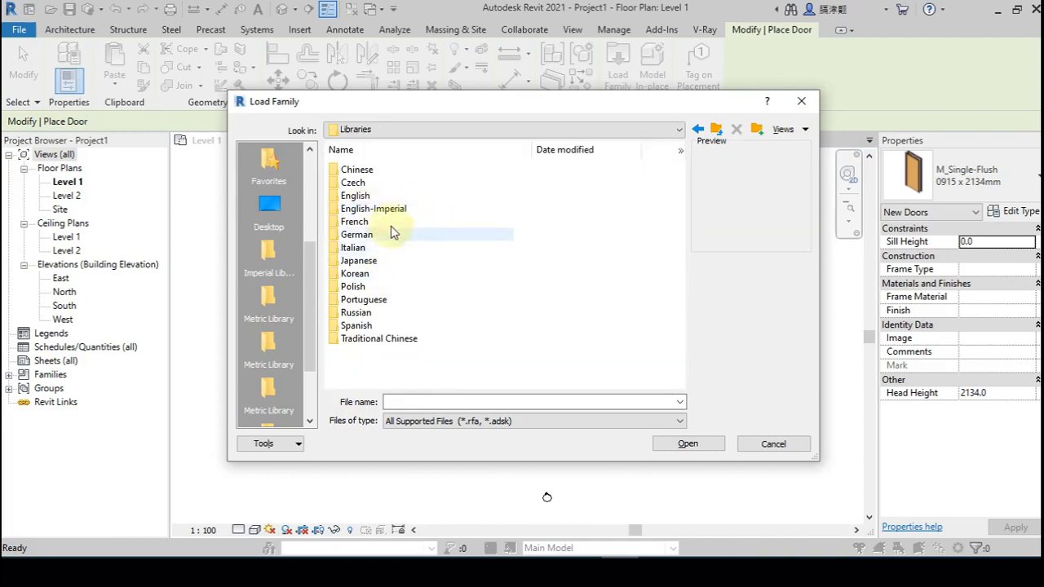
pyautogui.doubleClick(352, 198)
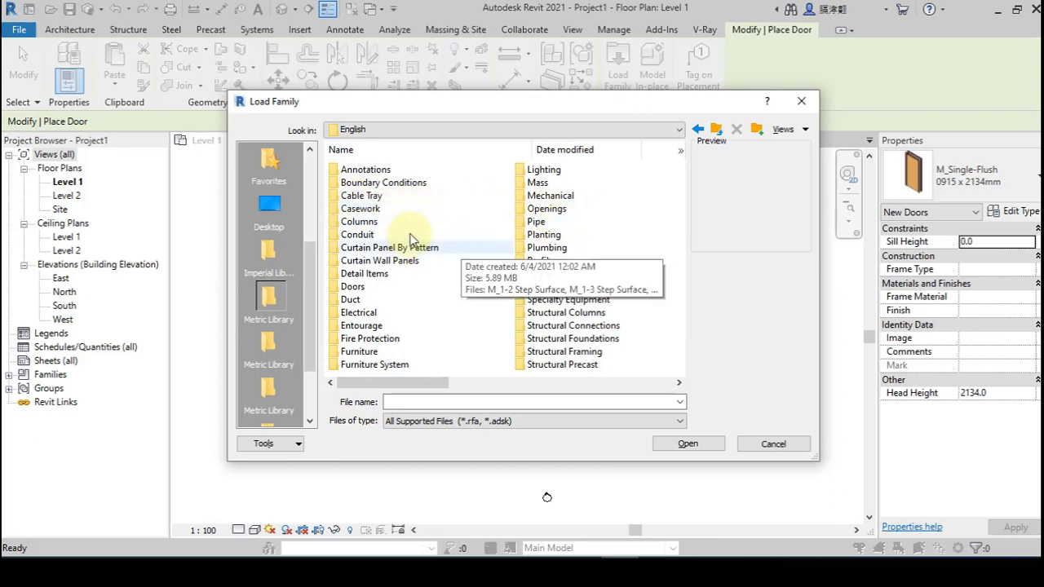
pyautogui.doubleClick(352, 288)
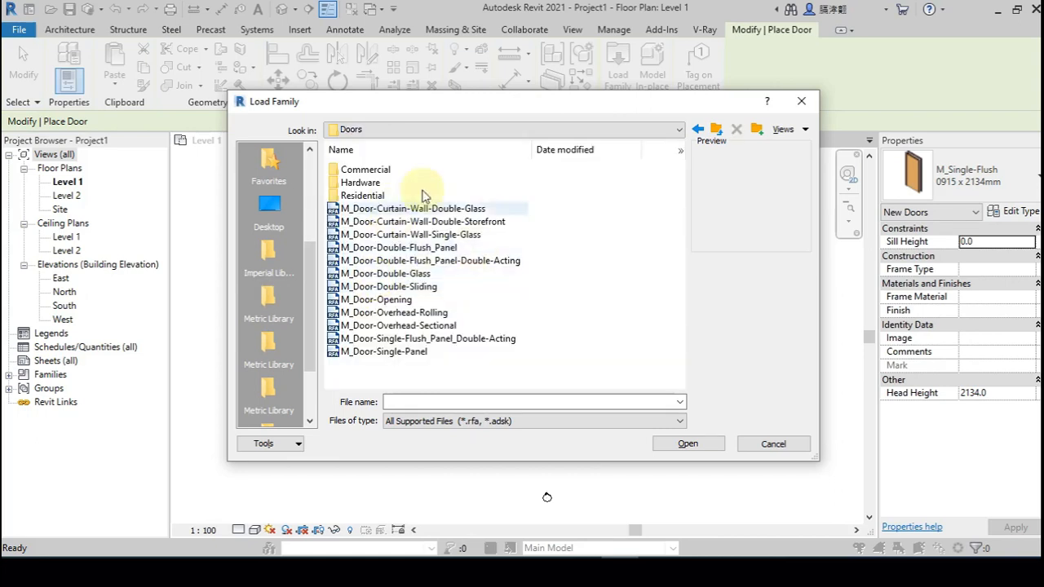
pyautogui.click(797, 132)
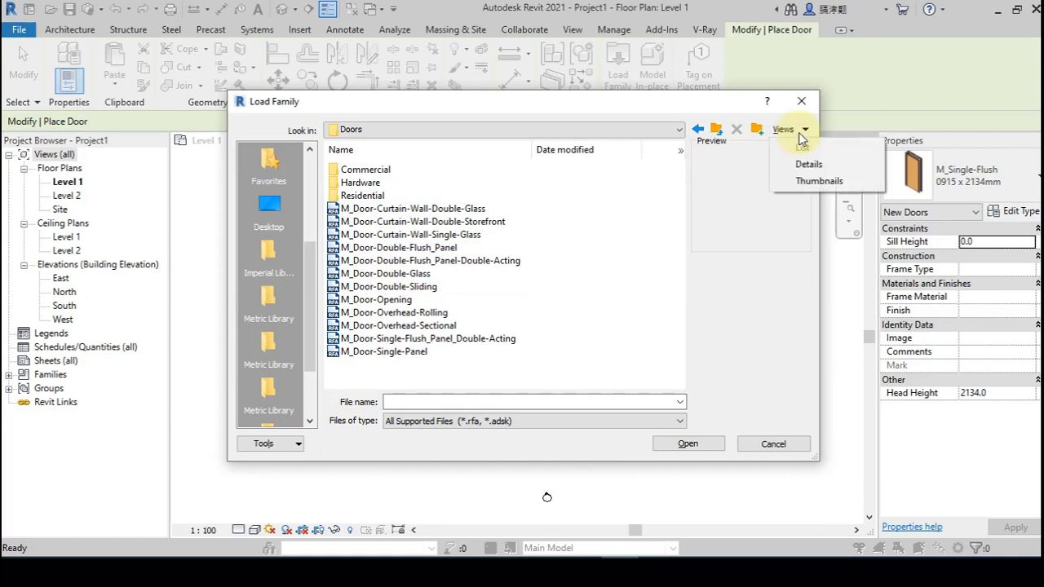
pyautogui.click(812, 181)
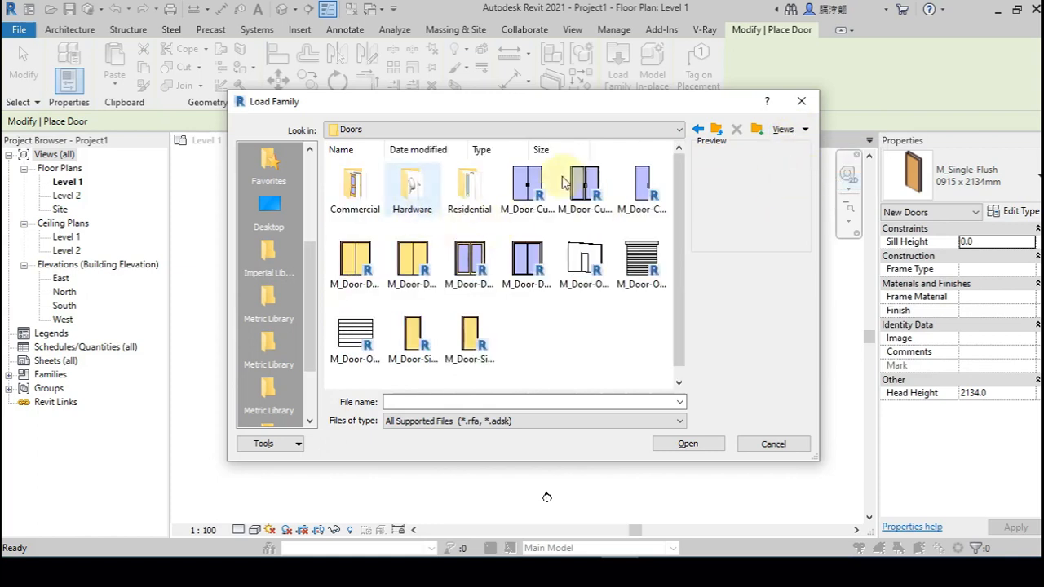
pyautogui.doubleClick(469, 192)
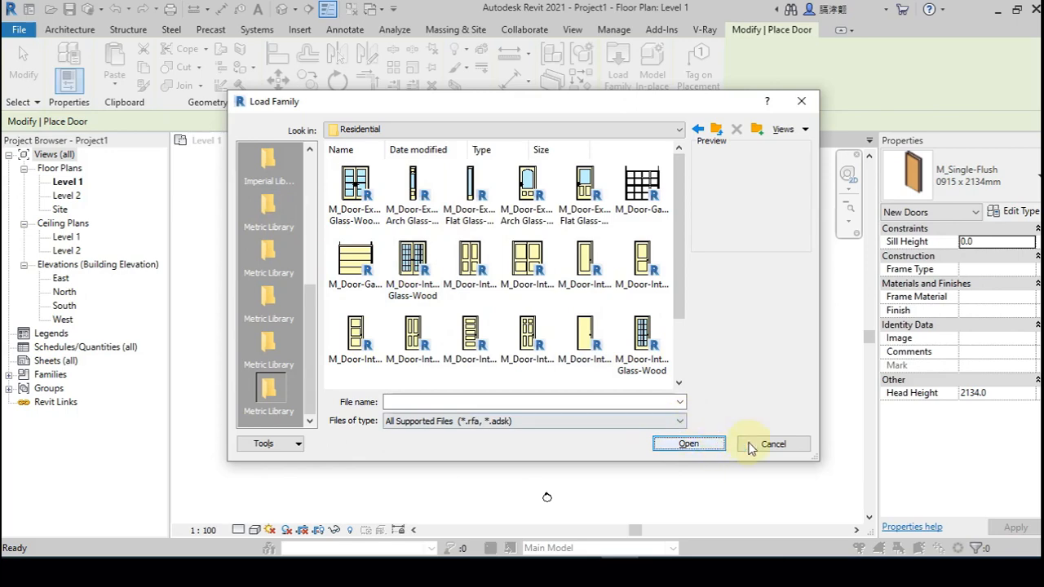
pyautogui.press('Escape')
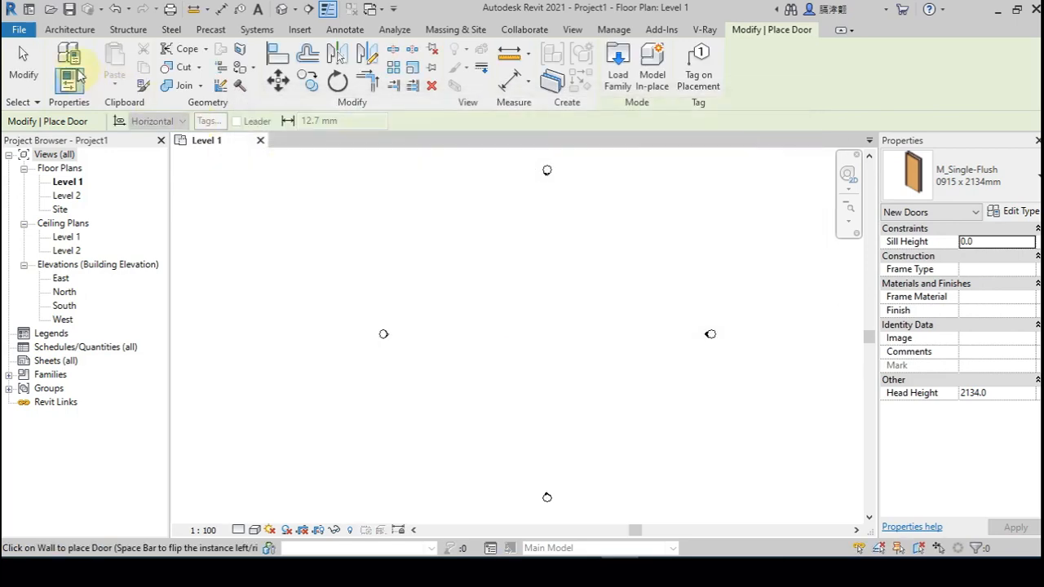
# Step: Set the Metric Library path in the File Locations places to the Residential folder under RVT 2021\Libraries\English\Doors
pyautogui.click(19, 33)
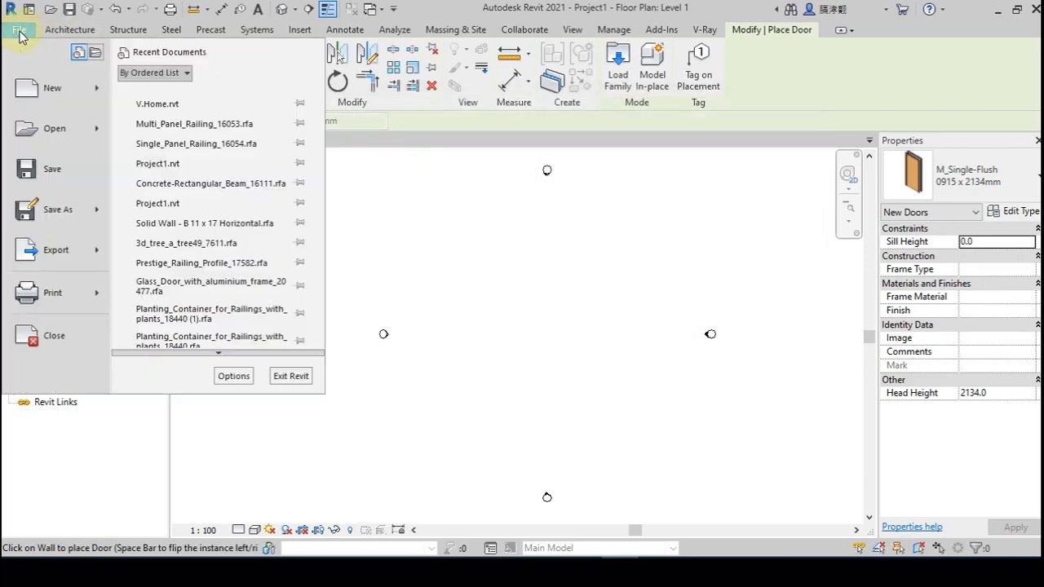
pyautogui.click(235, 377)
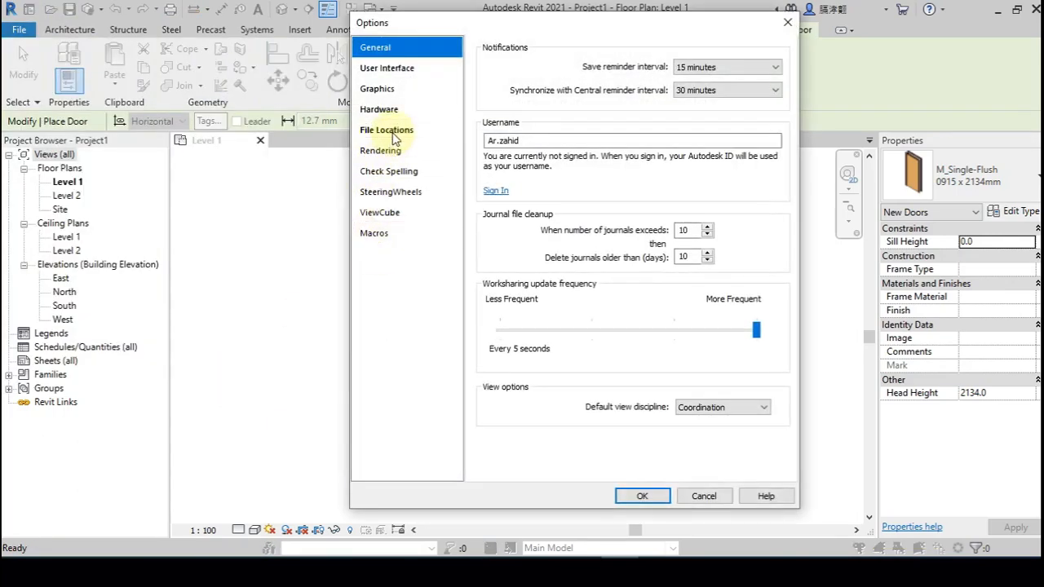
pyautogui.click(395, 136)
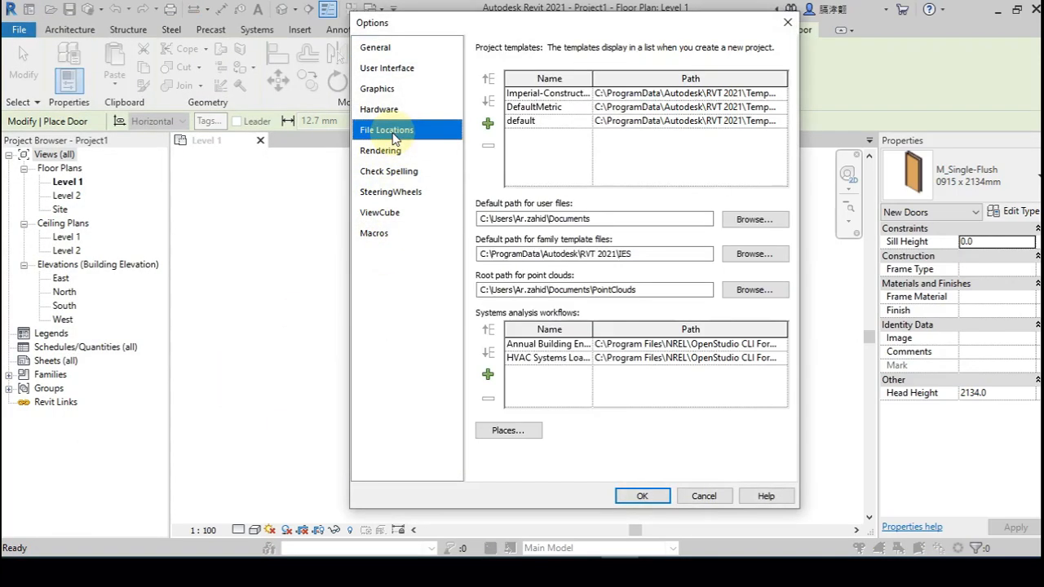
pyautogui.click(520, 428)
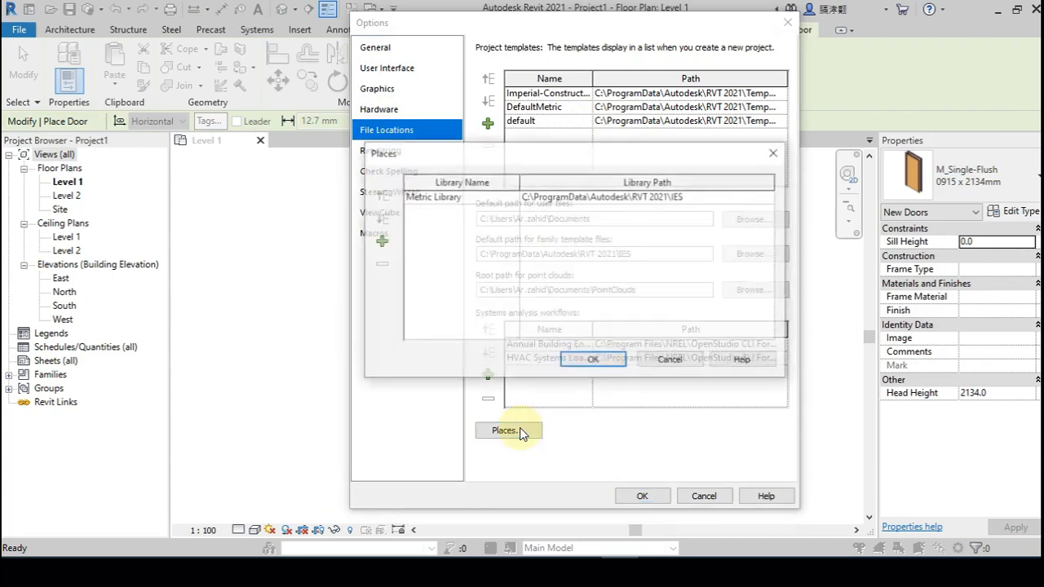
pyautogui.click(765, 202)
pyautogui.click(771, 197)
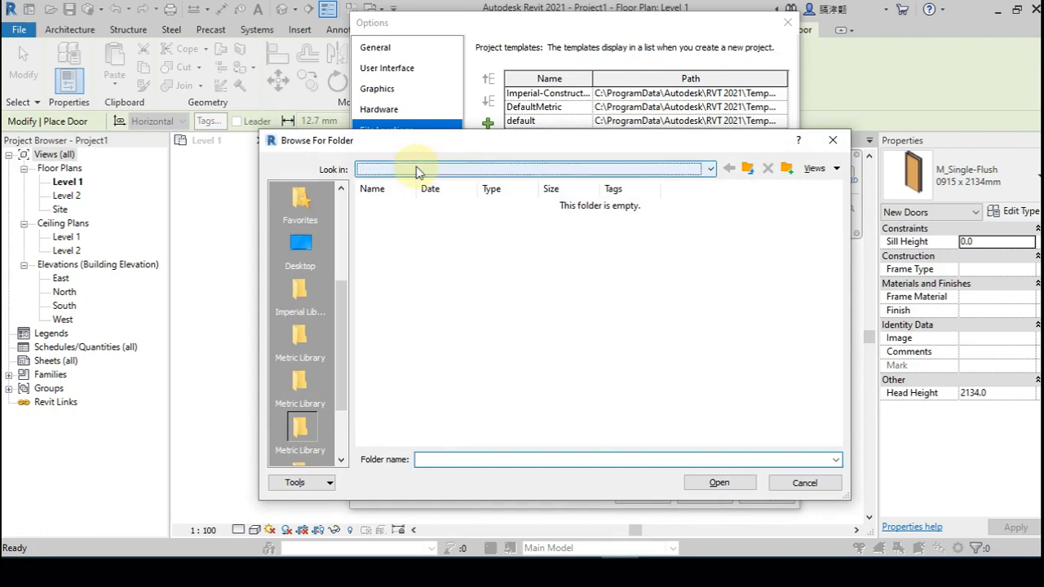
pyautogui.click(420, 169)
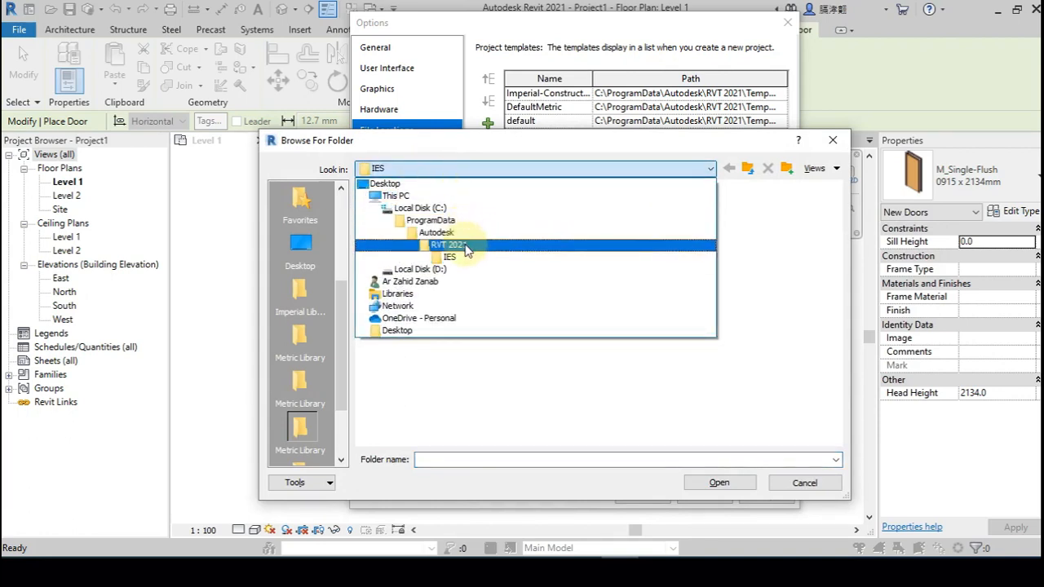
pyautogui.click(467, 246)
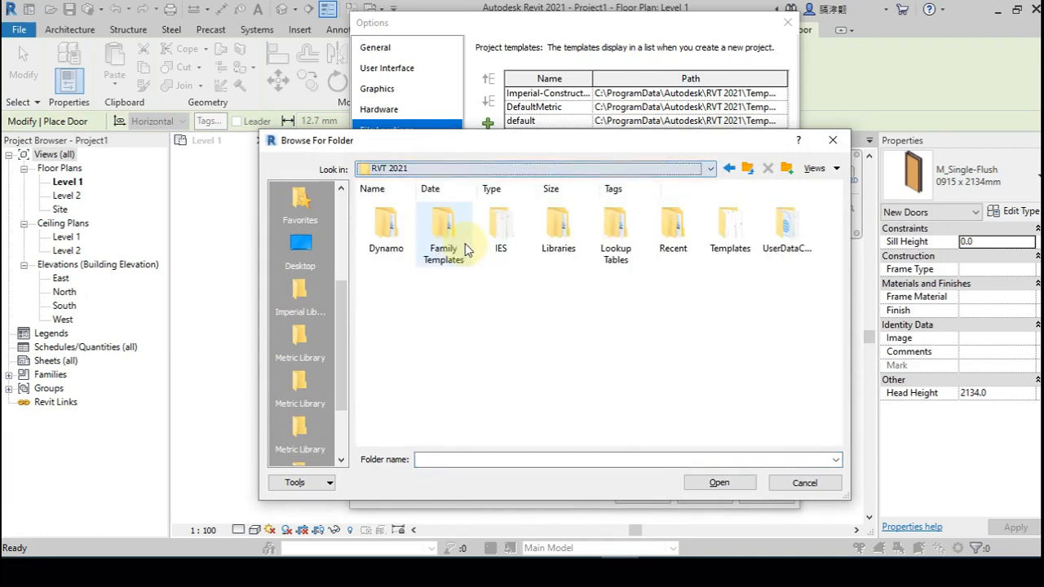
pyautogui.doubleClick(564, 247)
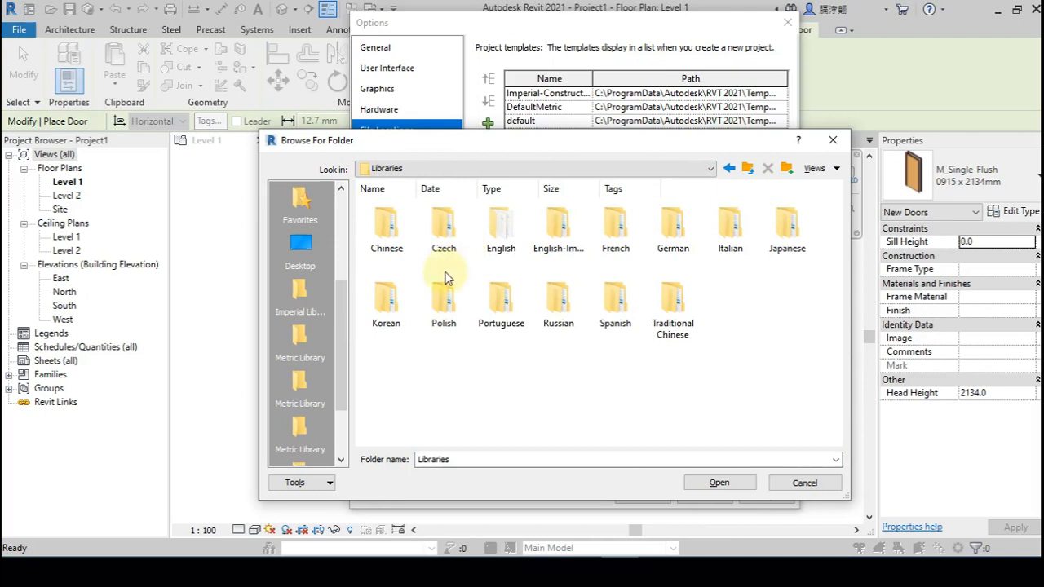
pyautogui.doubleClick(511, 231)
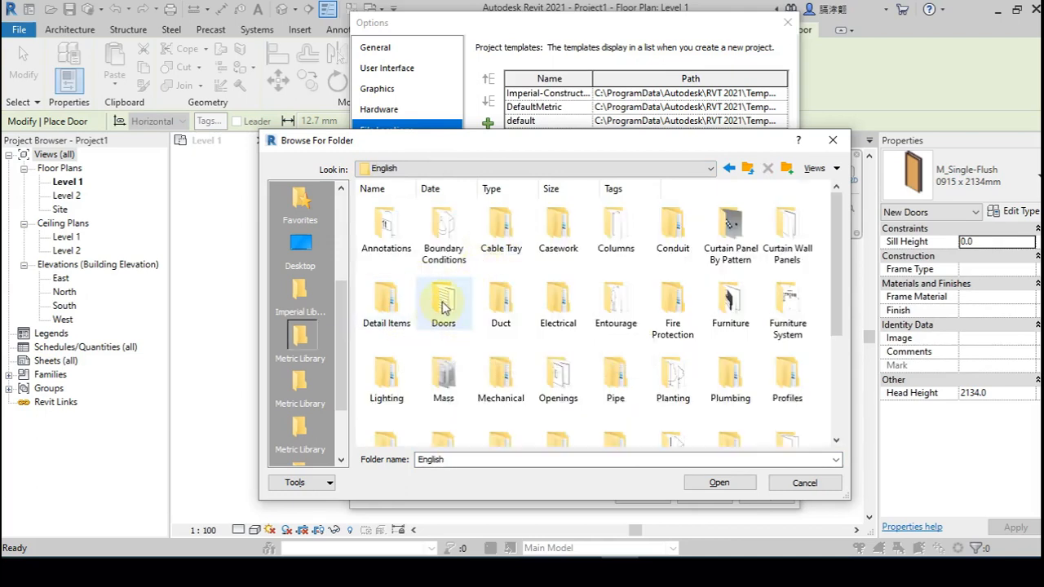
pyautogui.doubleClick(443, 306)
pyautogui.doubleClick(494, 227)
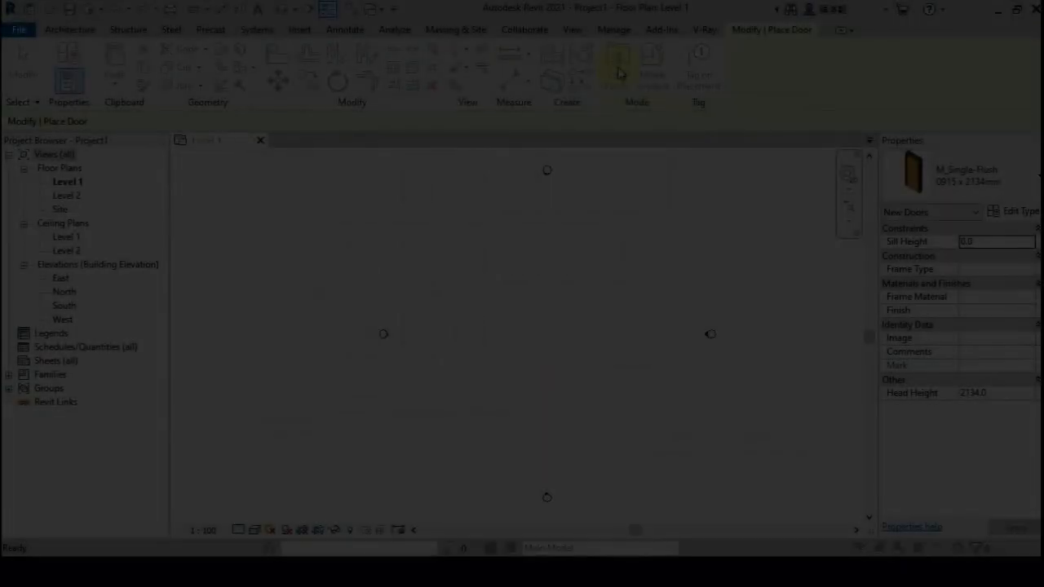
# Step: Load the M_Door-Exterior-Double-Full Glass-Wood_Clad door family from the Residential folder with its 1500 x 2100mm type
pyautogui.click(618, 65)
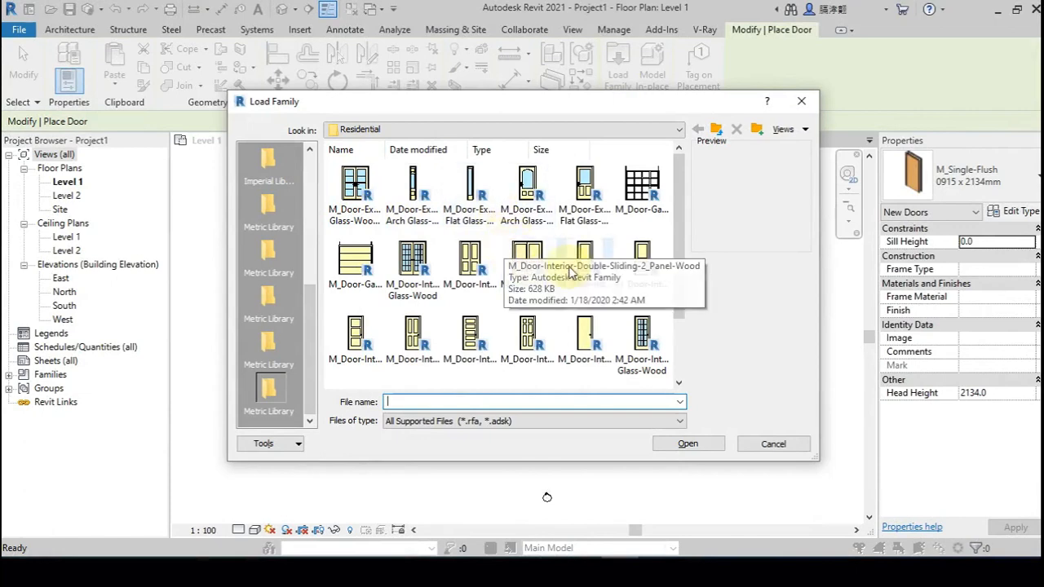
pyautogui.click(360, 189)
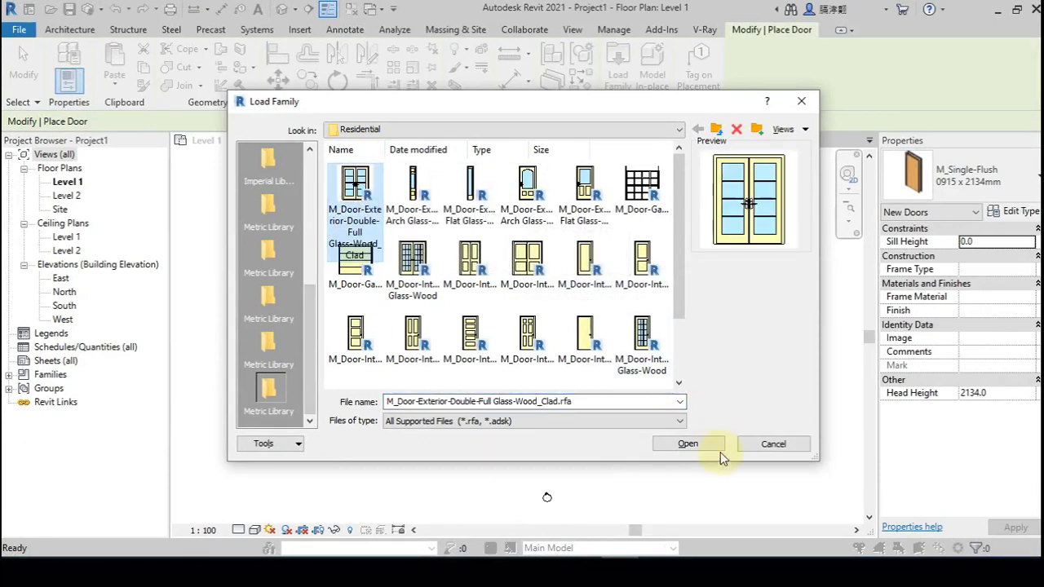
pyautogui.click(695, 448)
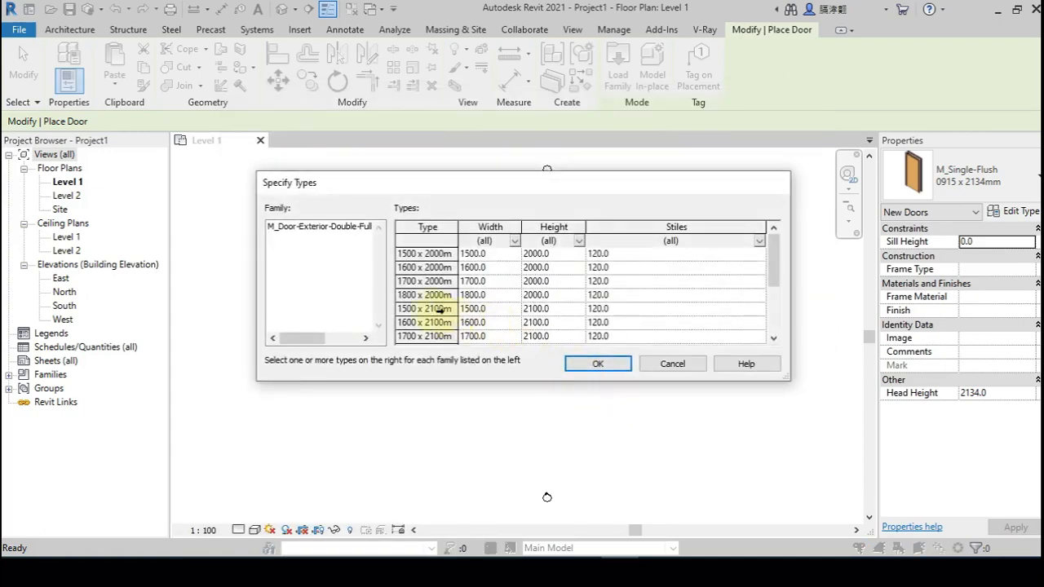
pyautogui.click(436, 309)
pyautogui.click(598, 366)
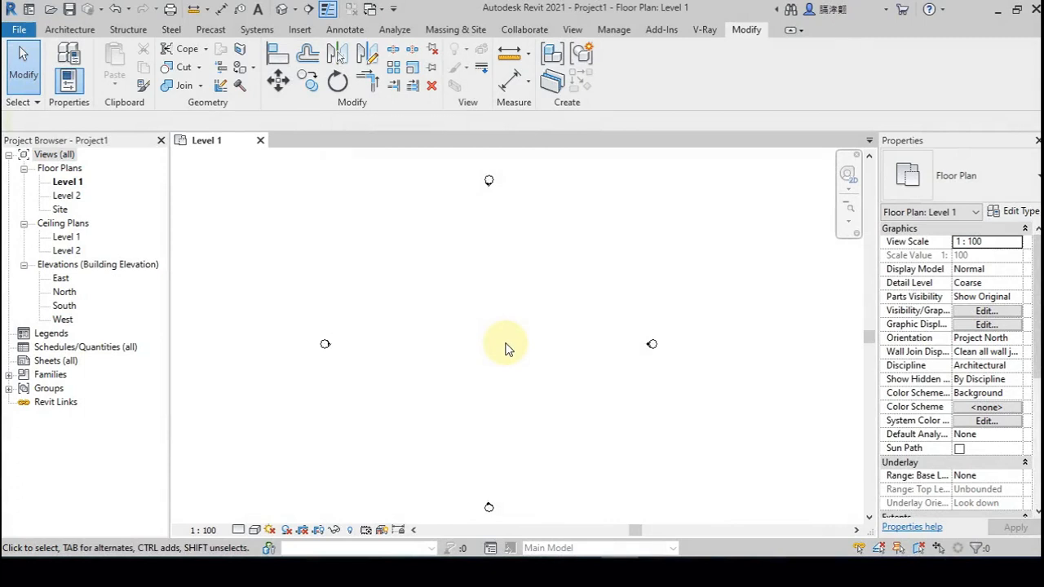
# Step: Draw three connected Generic - 200mm walls on Level 1: about 19 m across, 13 m down and 17 m back
pyautogui.moveTo(493, 354); pyautogui.dragTo(511, 350, button='middle')
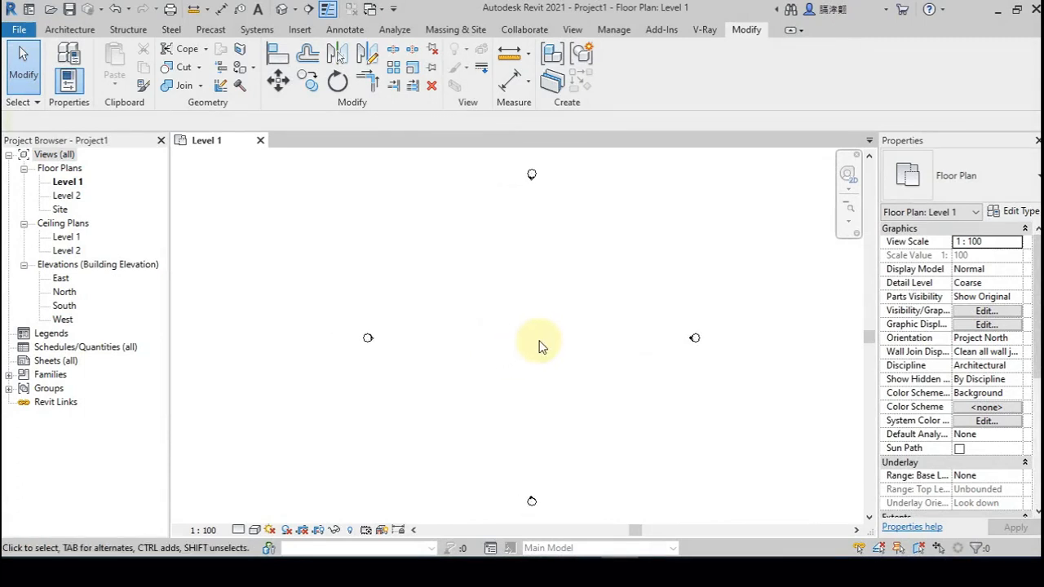
pyautogui.click(81, 35)
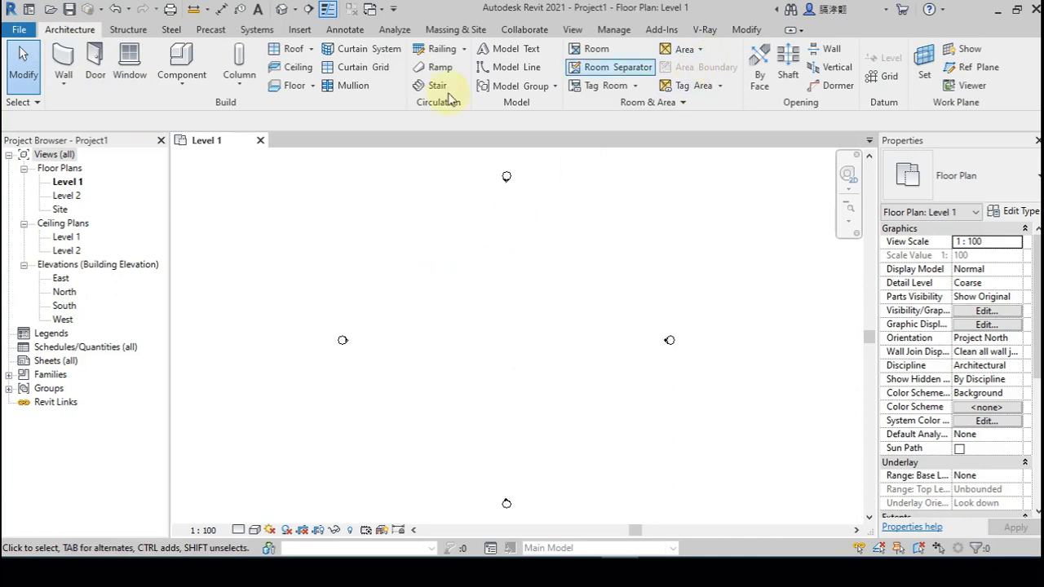
pyautogui.click(63, 61)
pyautogui.click(447, 287)
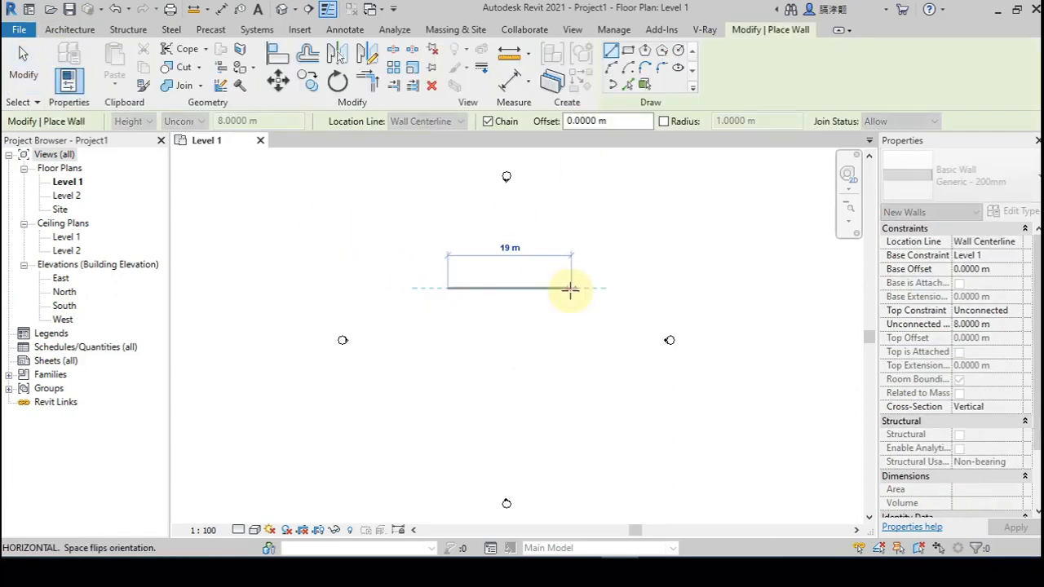
pyautogui.click(571, 287)
pyautogui.click(553, 372)
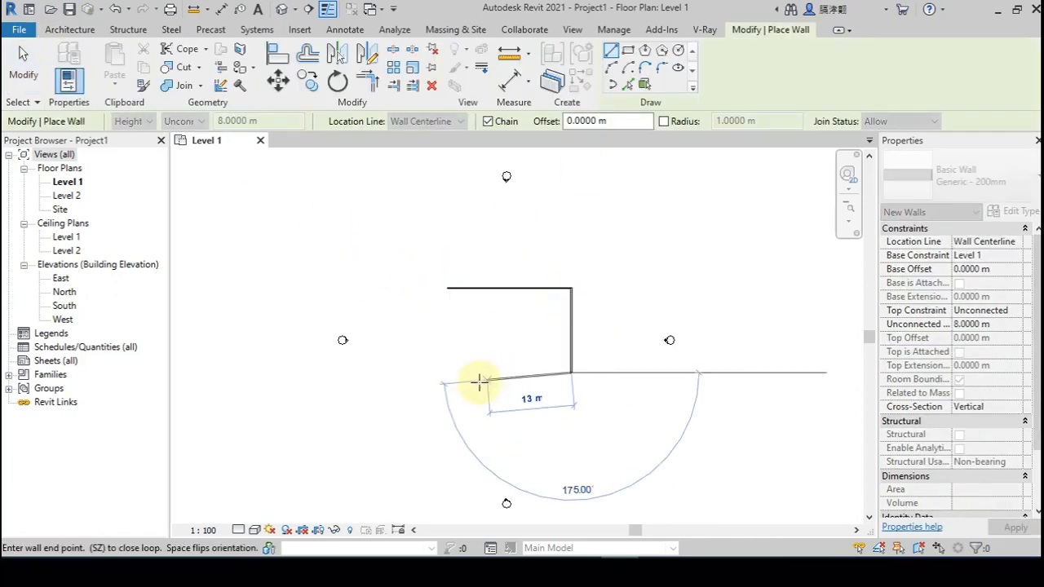
pyautogui.click(459, 372)
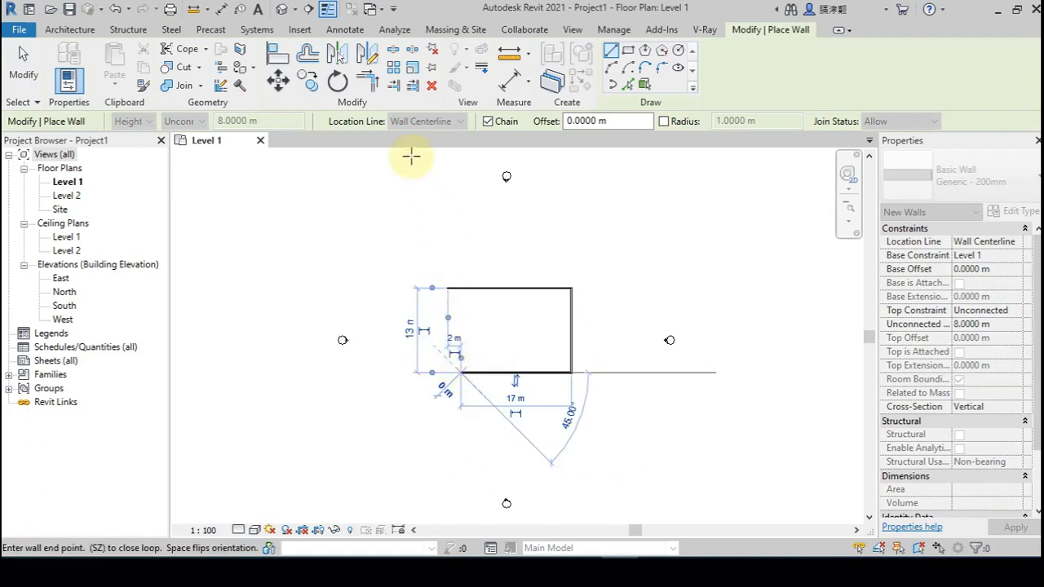
pyautogui.press('Escape')
# Step: Draw a vertical wall from the upper wall's open end down towards the lower wall's open end
pyautogui.click(365, 88)
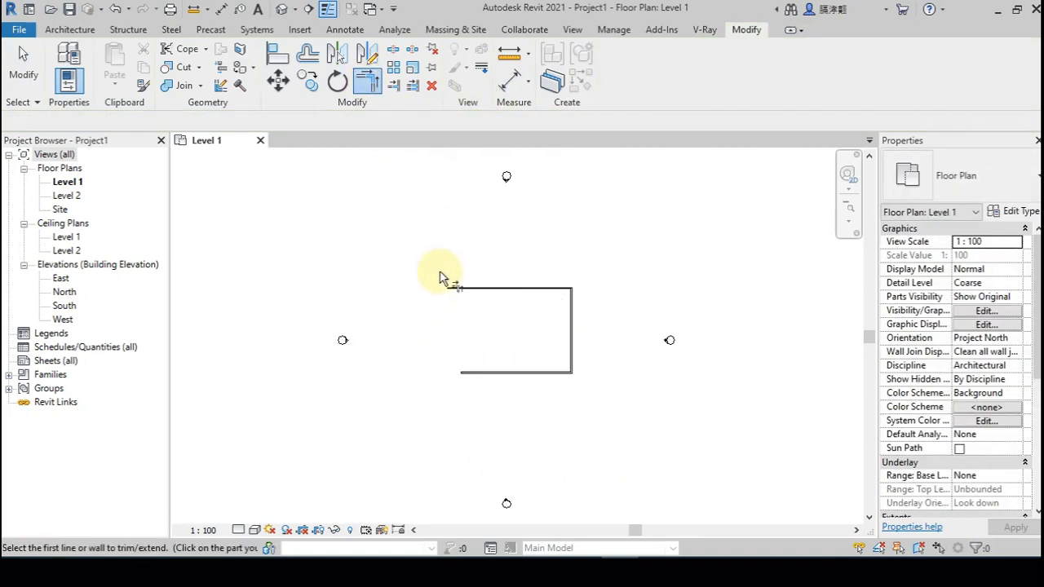
pyautogui.click(73, 33)
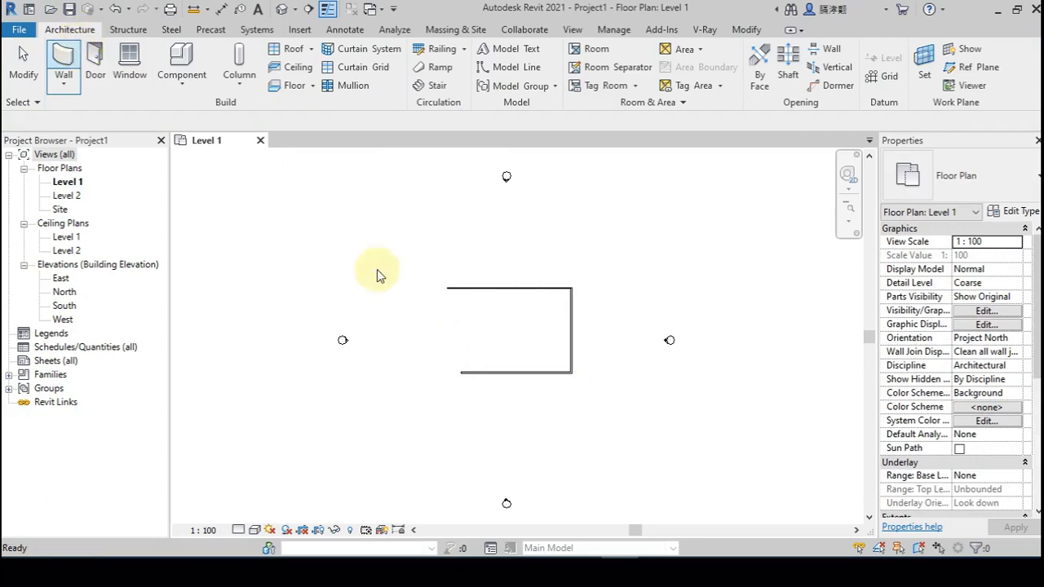
pyautogui.press('w')
pyautogui.press('a')
pyautogui.click(445, 288)
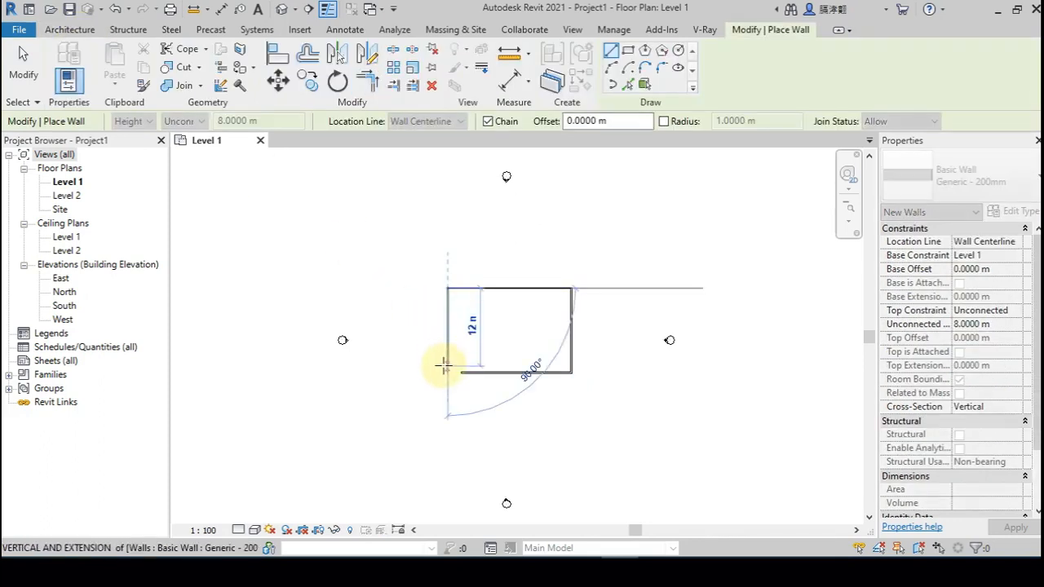
pyautogui.click(447, 371)
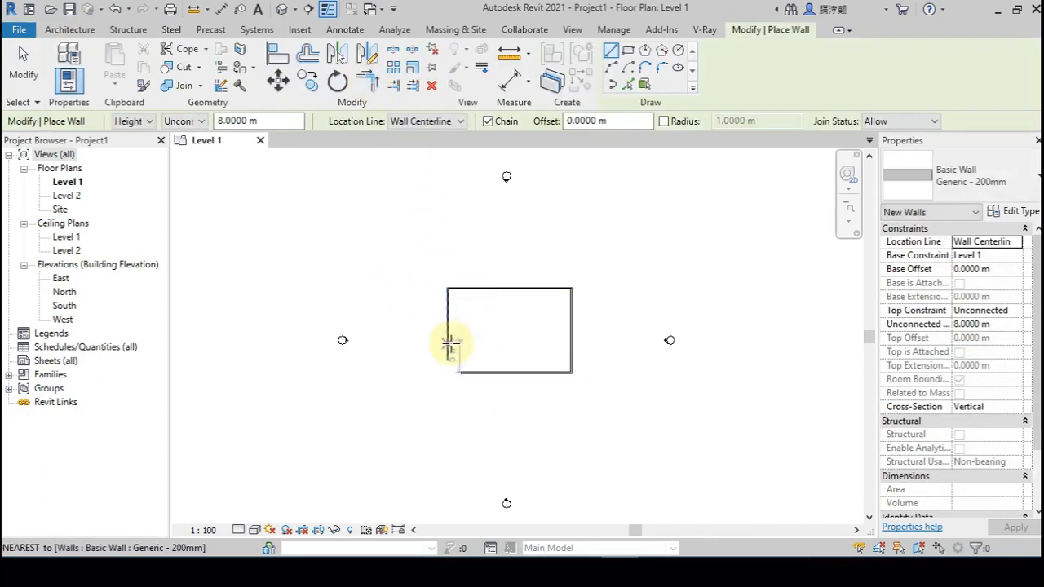
# Step: Trim/extend the left and lower walls to meet in a corner, closing the rectangular room
pyautogui.click(368, 79)
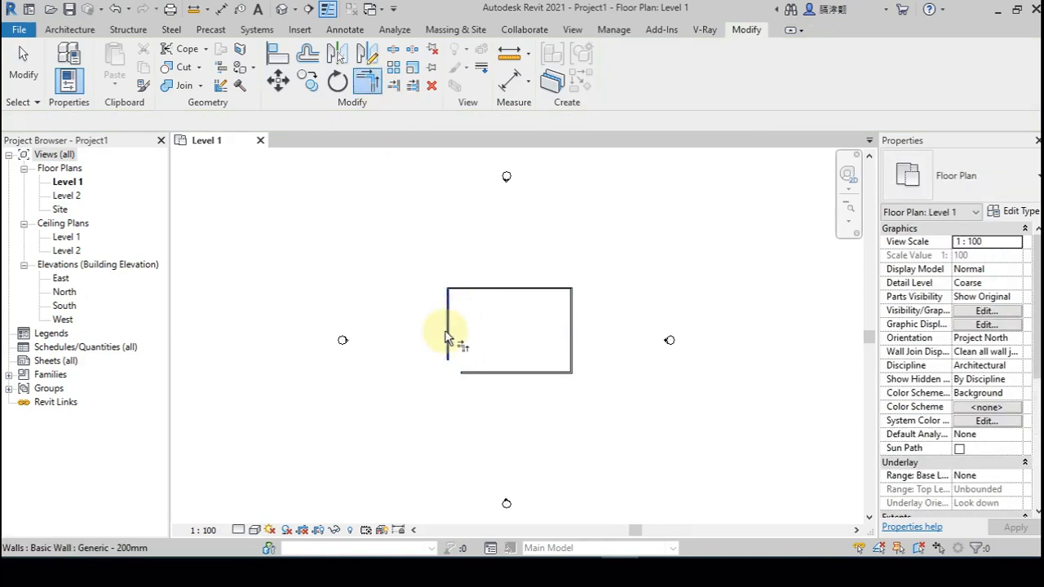
pyautogui.click(446, 332)
pyautogui.click(482, 369)
pyautogui.moveTo(482, 369); pyautogui.dragTo(411, 296, button='middle')
pyautogui.press('Escape')
pyautogui.scroll(4, 517, 341)
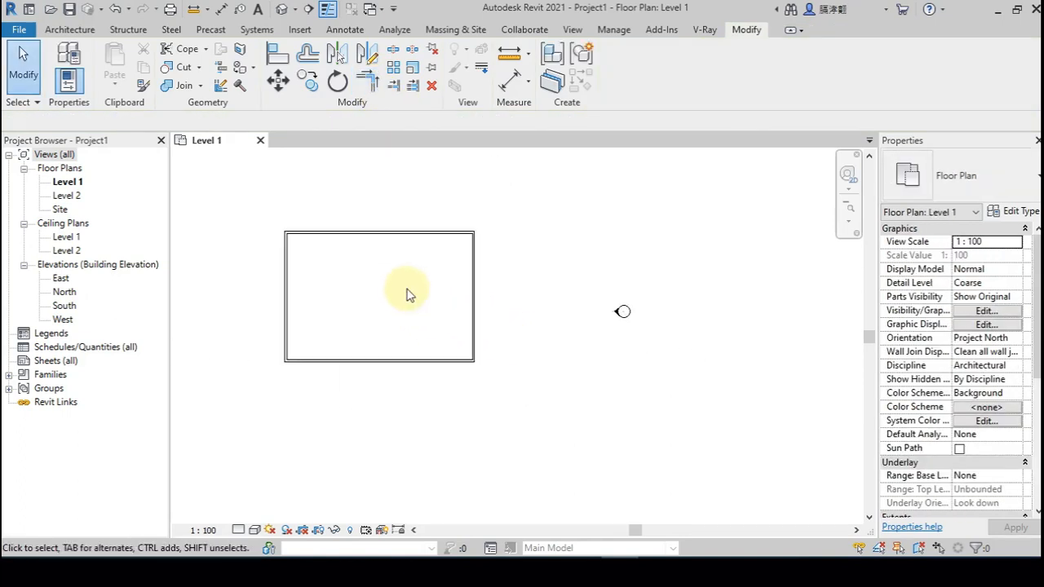
# Step: Configure the project length units as meters with 3 decimal places, the m symbol and trailing zeros not suppressed
pyautogui.press('n')
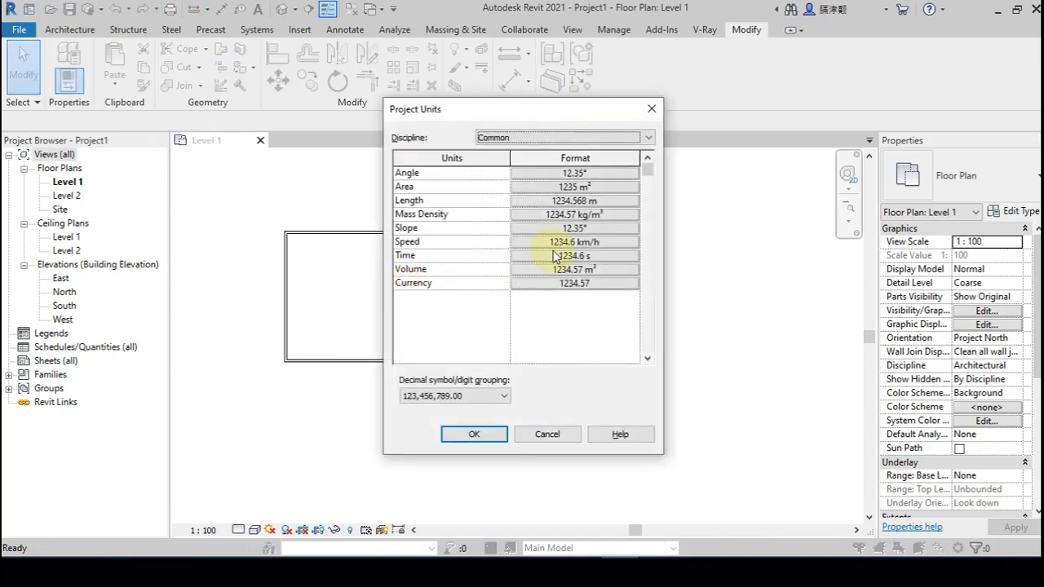
pyautogui.click(580, 203)
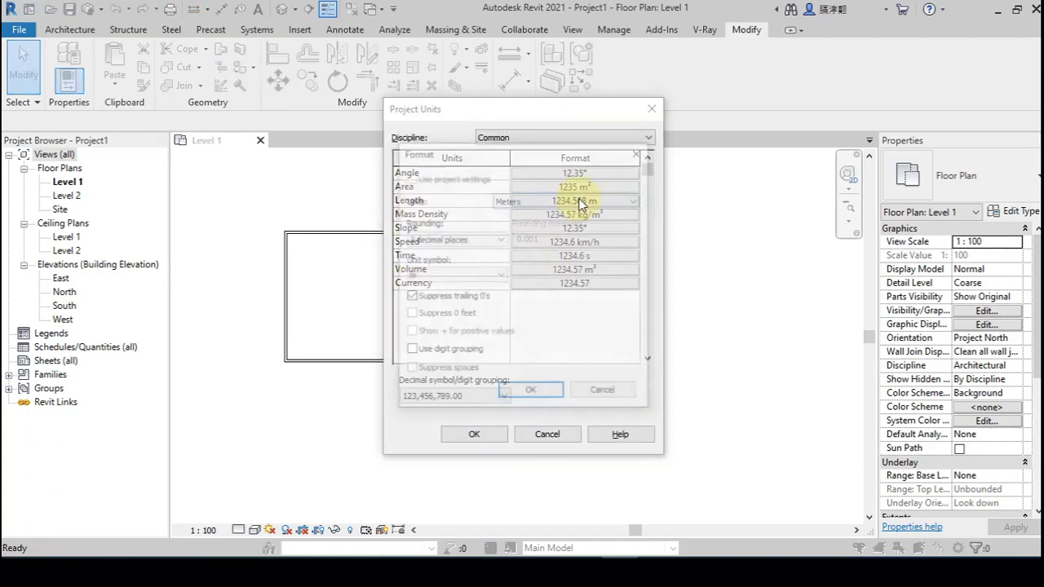
pyautogui.click(510, 201)
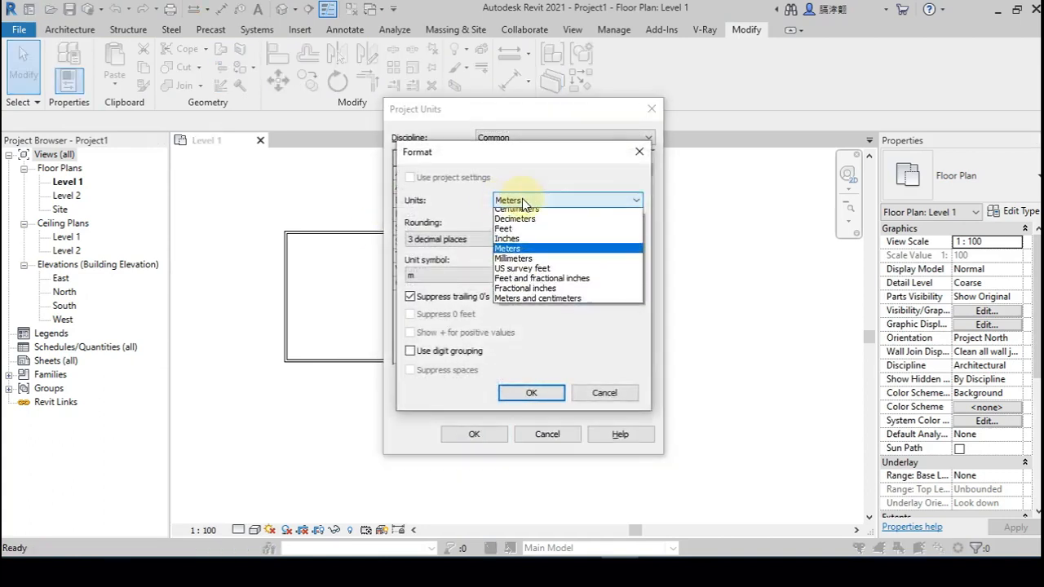
pyautogui.click(517, 254)
pyautogui.click(447, 243)
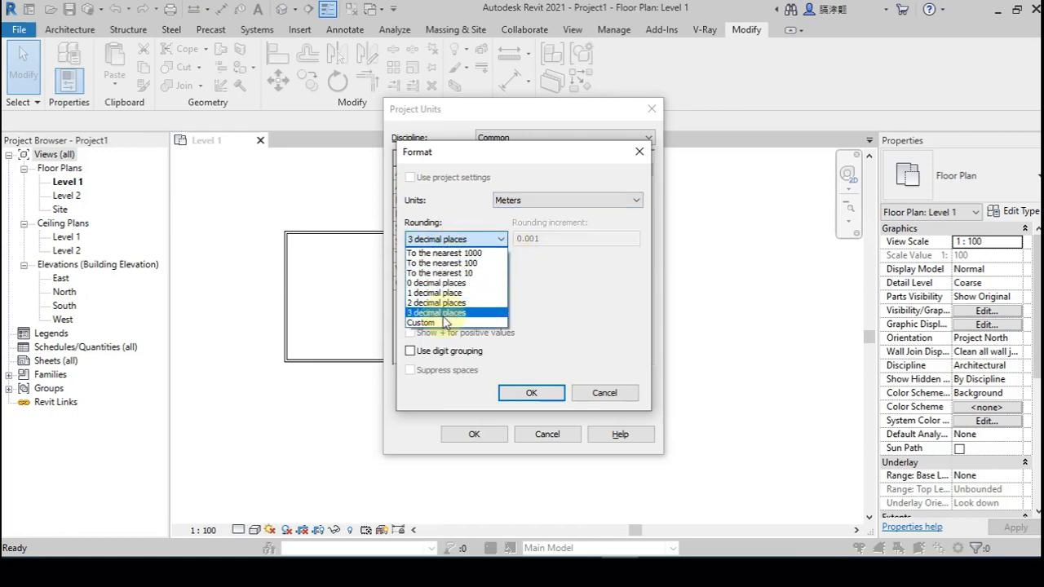
pyautogui.click(500, 300)
pyautogui.click(445, 277)
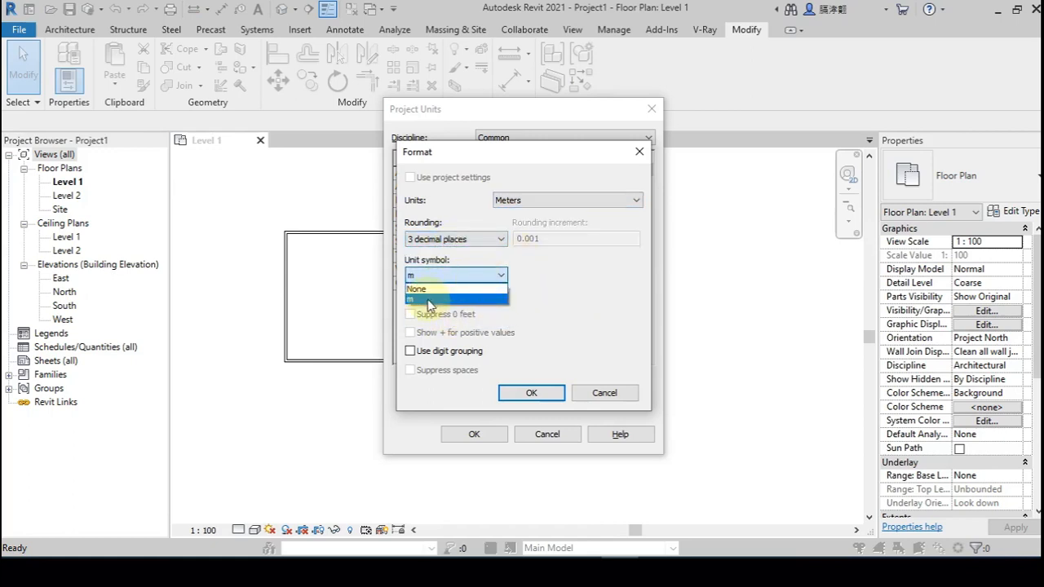
pyautogui.click(429, 301)
pyautogui.click(431, 298)
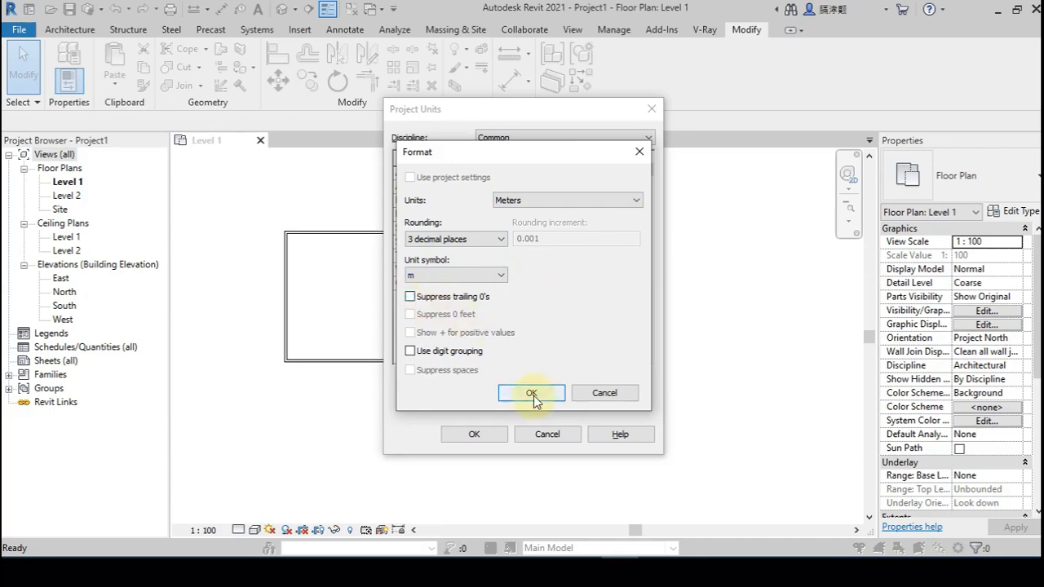
pyautogui.click(532, 393)
pyautogui.click(475, 434)
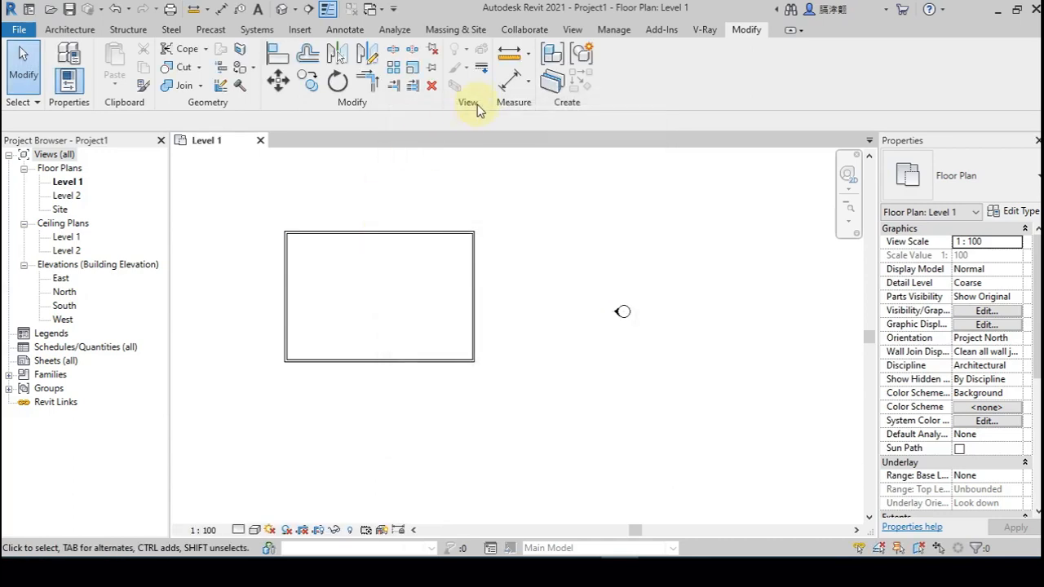
# Step: Place an aligned dimension between the left and right wall centerlines, just below the room's upper wall
pyautogui.click(507, 85)
pyautogui.scroll(3, 280, 259)
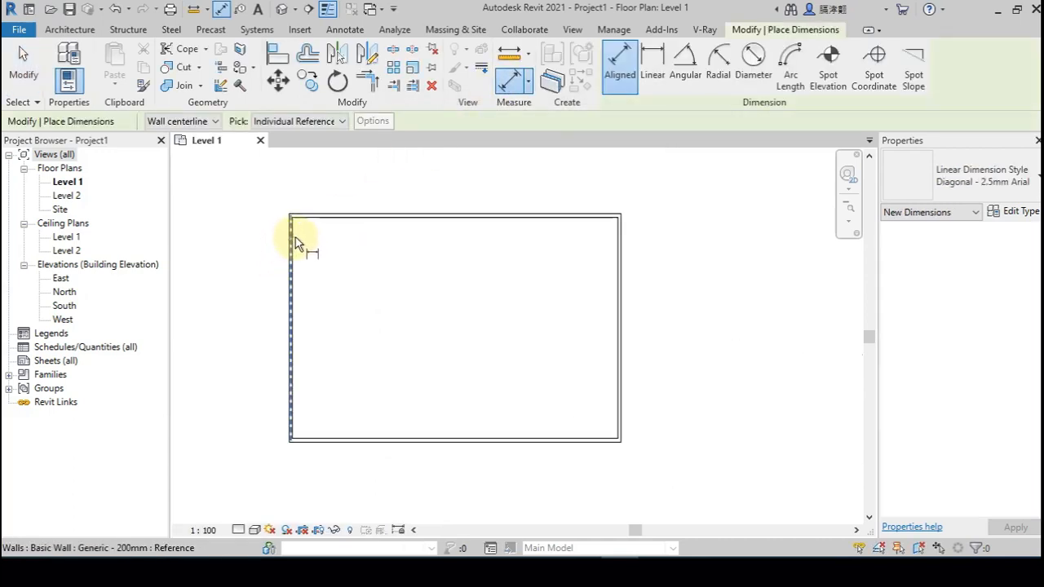
pyautogui.click(295, 243)
pyautogui.click(617, 245)
pyautogui.click(496, 247)
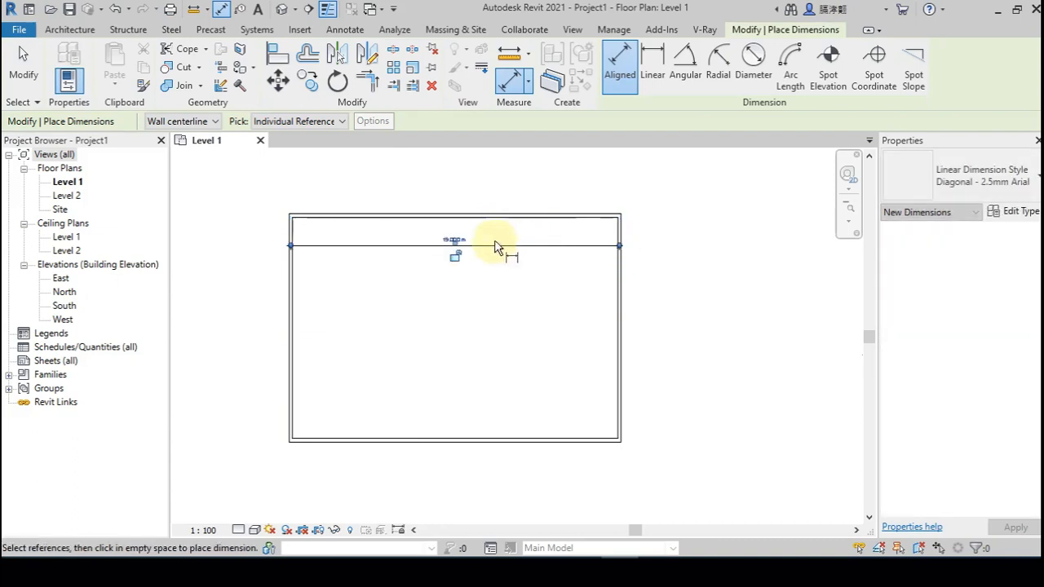
pyautogui.scroll(2, 490, 248)
pyautogui.scroll(-2, 484, 272)
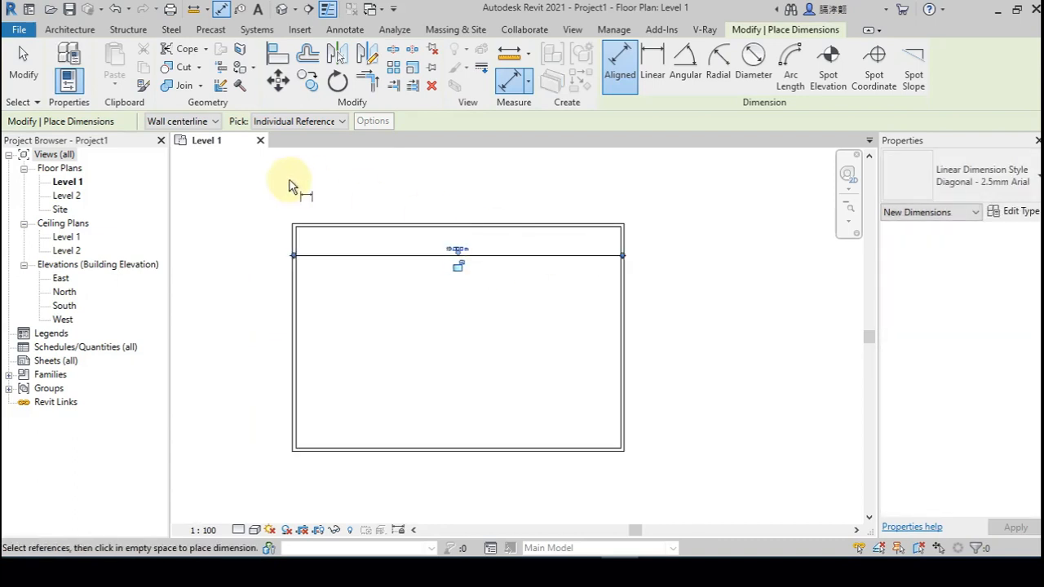
# Step: Copy the room's left wall about 3.4 m to the right as an interior partition
pyautogui.press('Escape')
pyautogui.click(297, 291)
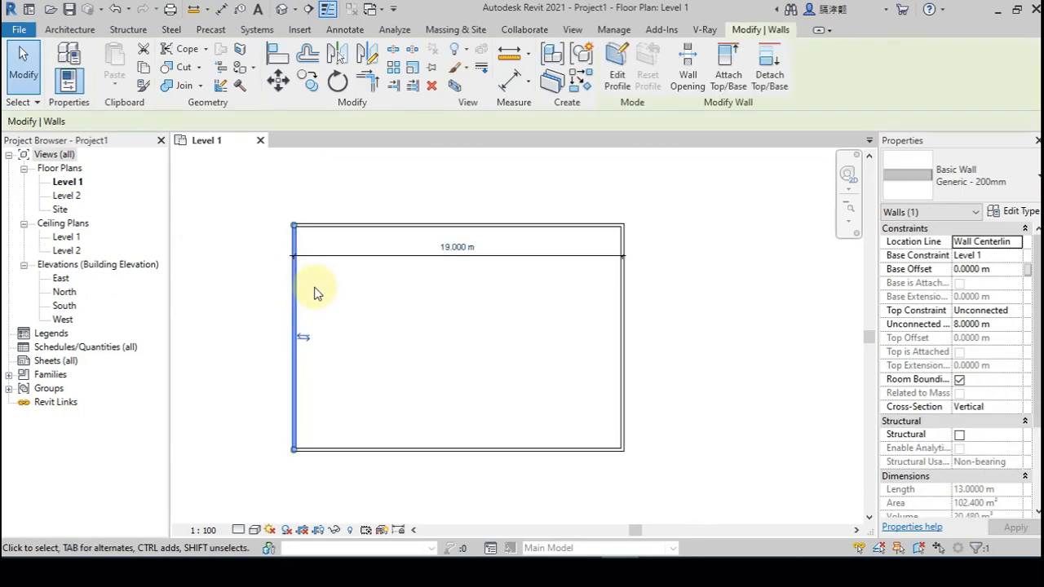
pyautogui.press('c')
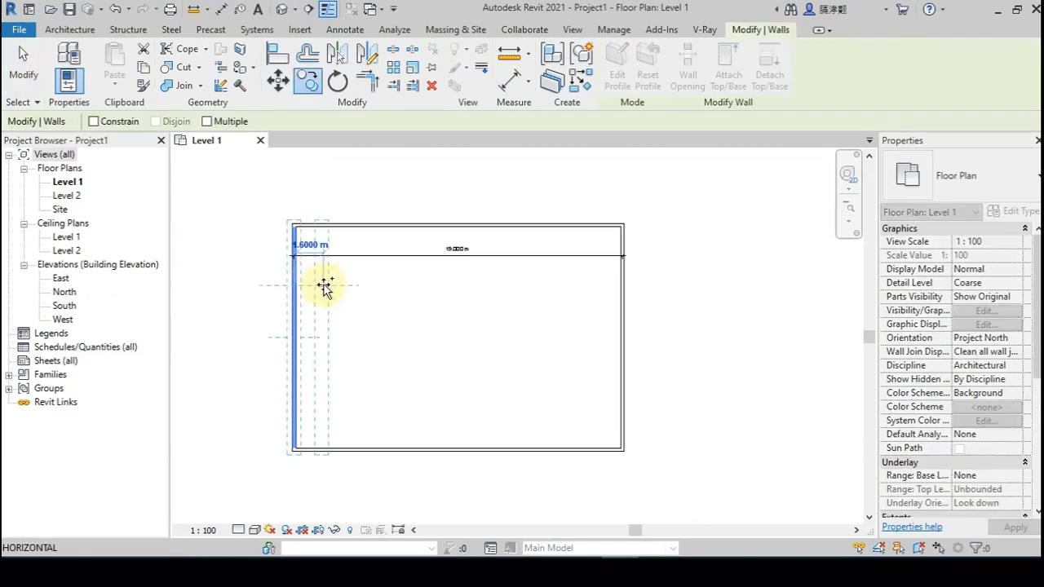
pyautogui.click(355, 287)
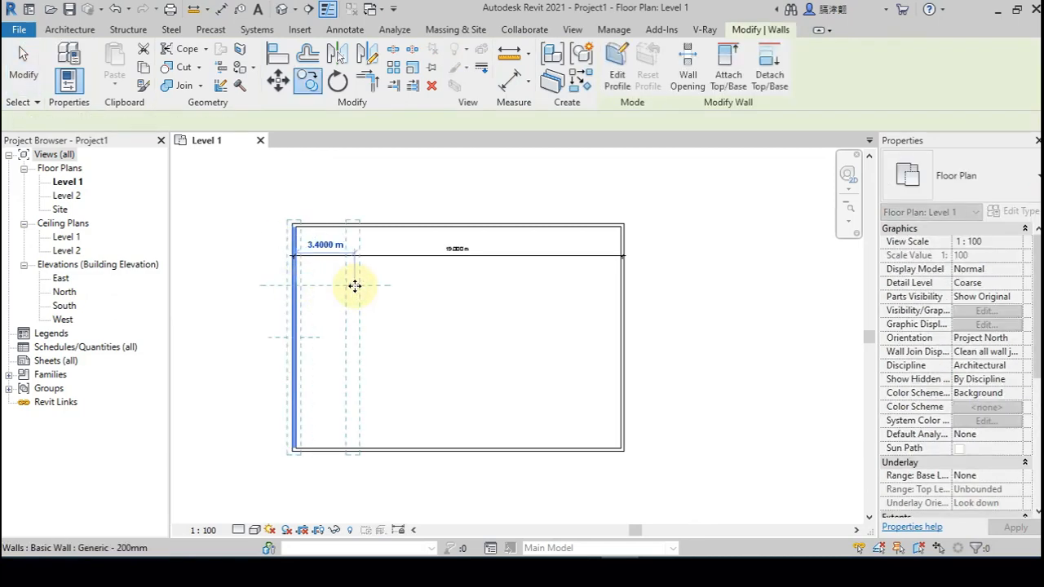
pyautogui.click(401, 288)
# Step: Turn on suppression of trailing zeros in the project's length unit format
pyautogui.moveTo(423, 311); pyautogui.dragTo(411, 359, button='middle')
pyautogui.scroll(5, 435, 299)
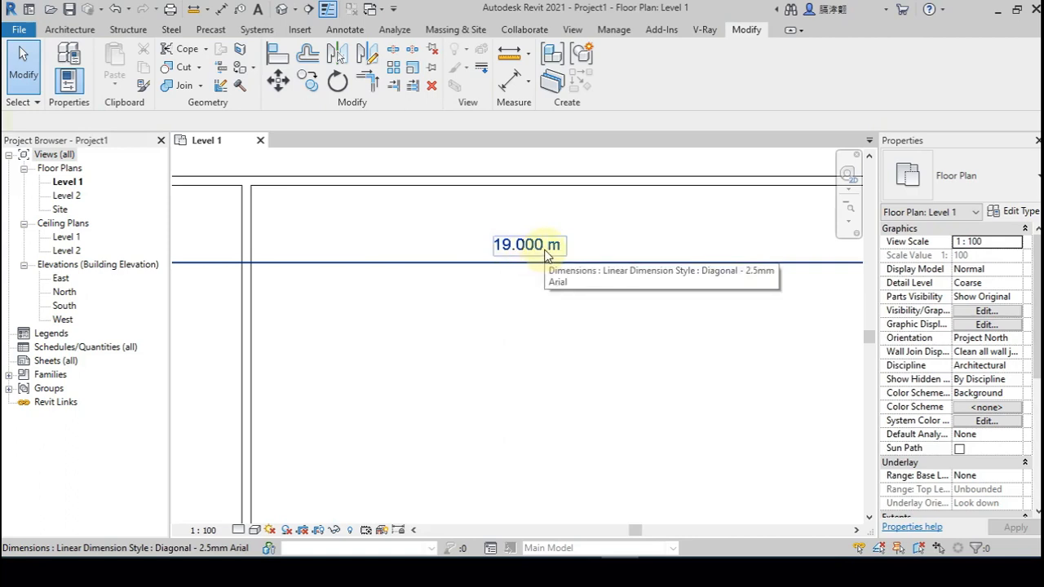
pyautogui.scroll(-3, 542, 257)
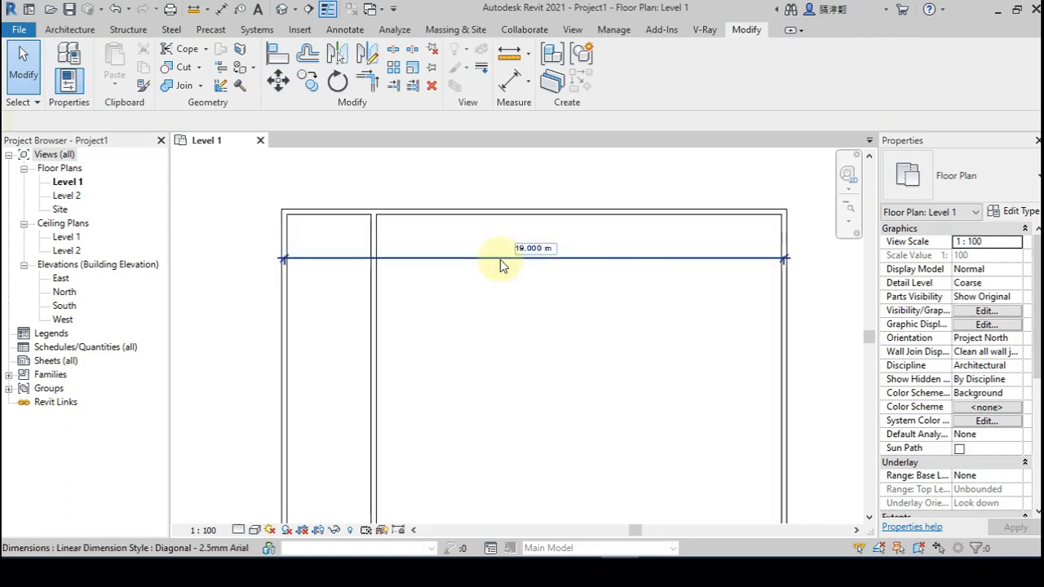
pyautogui.press('u')
pyautogui.press('n')
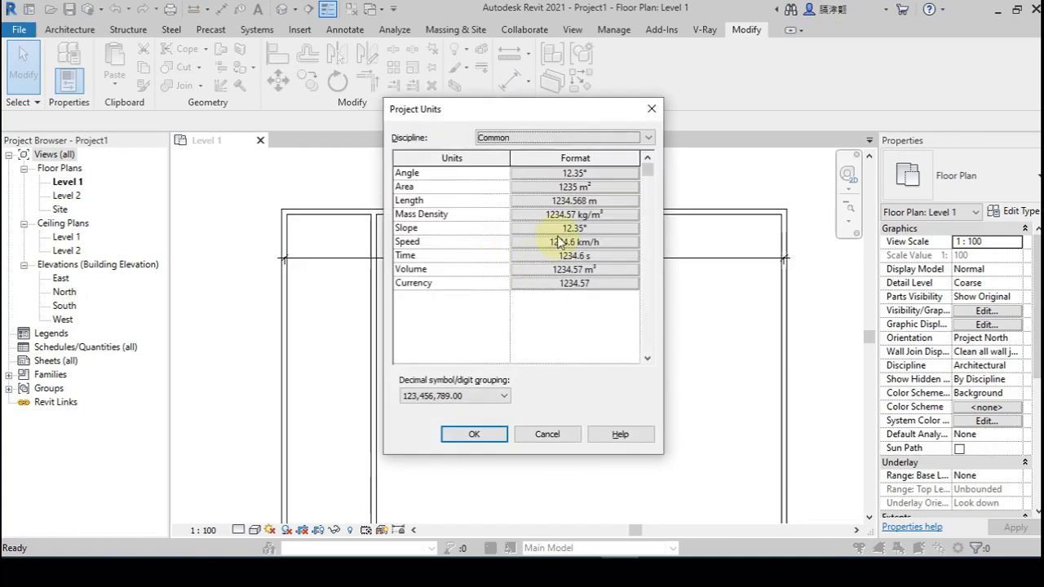
pyautogui.click(570, 202)
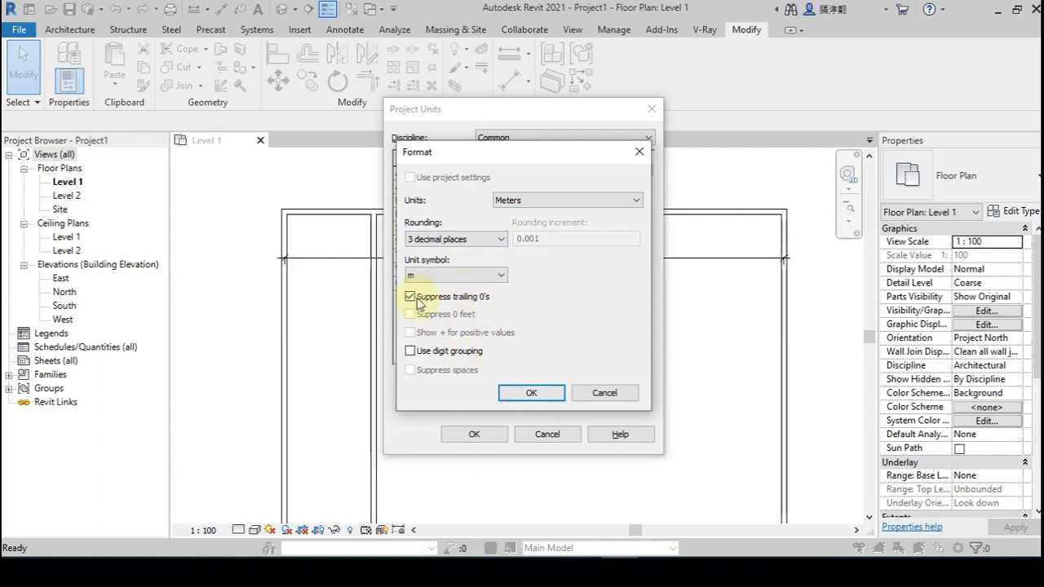
pyautogui.click(527, 394)
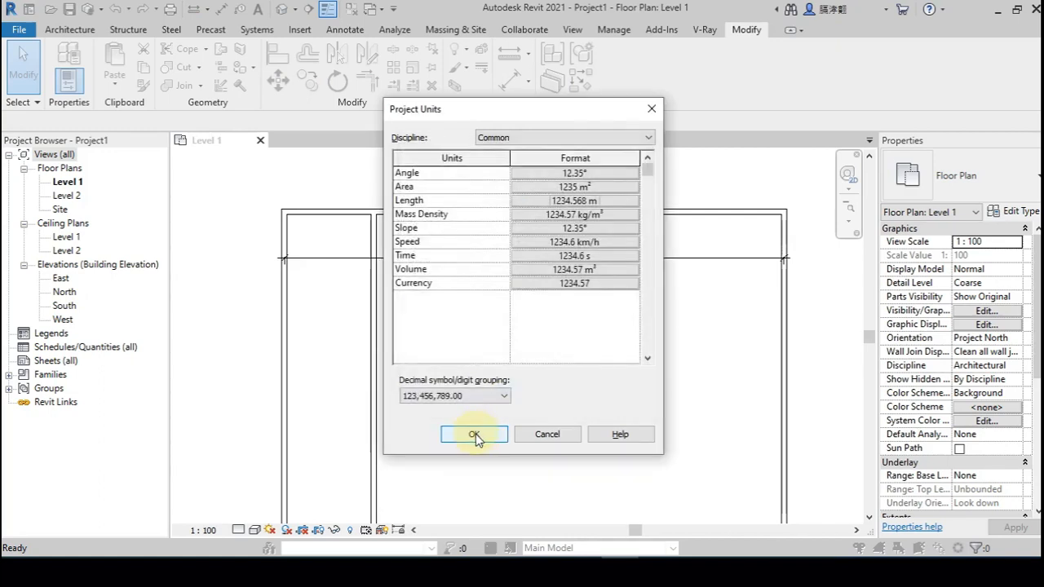
pyautogui.click(474, 435)
pyautogui.scroll(2, 526, 269)
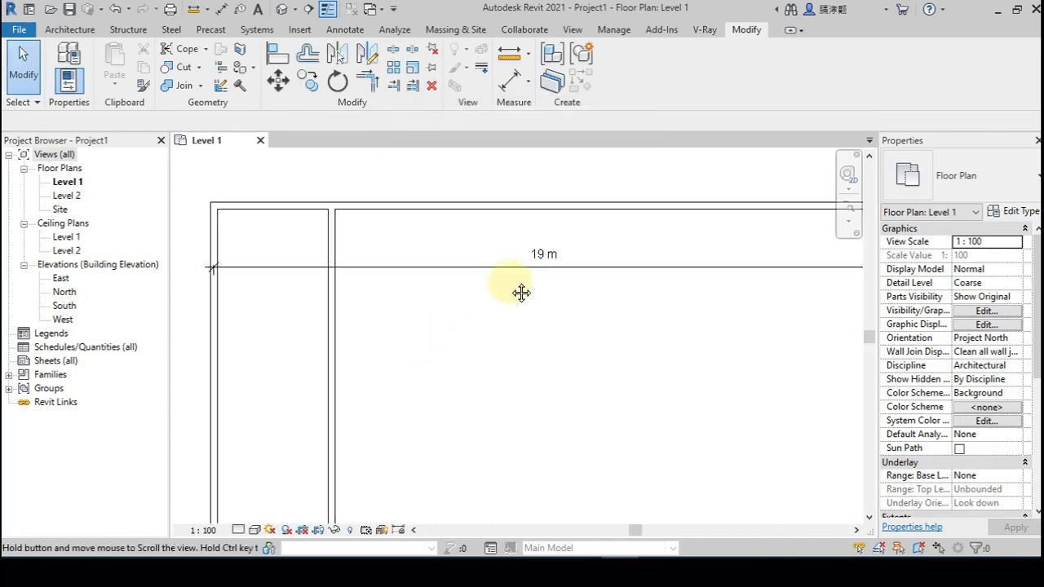
pyautogui.moveTo(522, 293); pyautogui.dragTo(527, 297, button='middle')
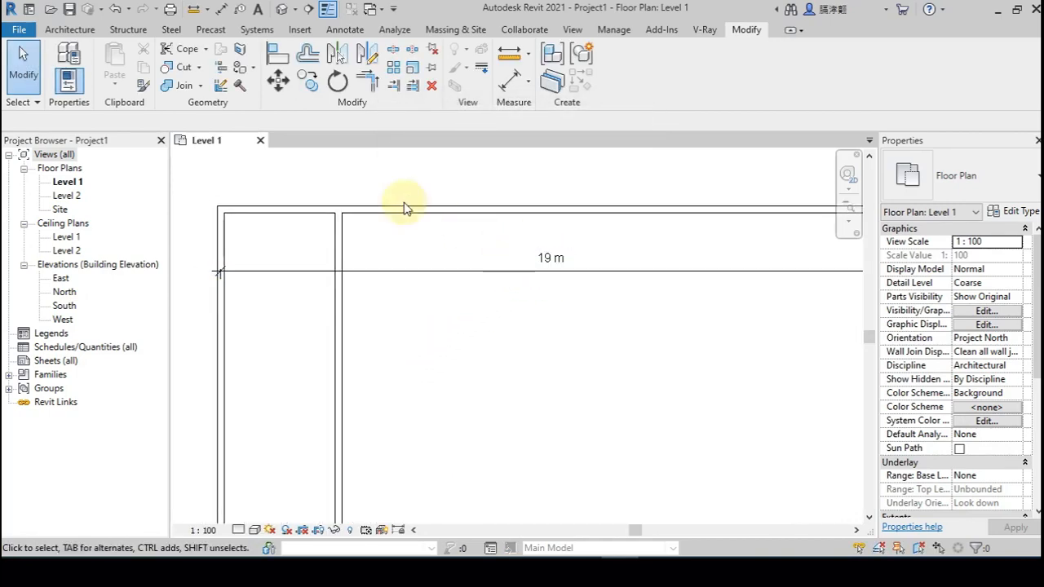
# Step: Place an aligned dimension from the left wall's centerline to the interior partition's centerline, above the upper wall
pyautogui.click(501, 88)
pyautogui.click(221, 236)
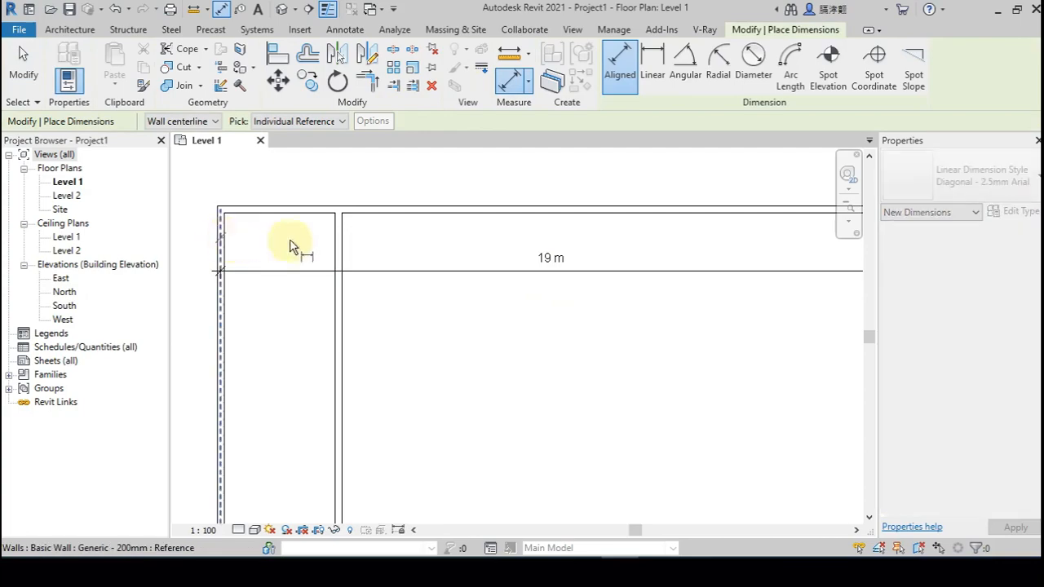
pyautogui.click(339, 246)
pyautogui.click(324, 196)
pyautogui.scroll(4, 305, 198)
pyautogui.moveTo(311, 207); pyautogui.dragTo(346, 230, button='middle')
pyautogui.scroll(-3, 347, 230)
pyautogui.scroll(-3, 408, 240)
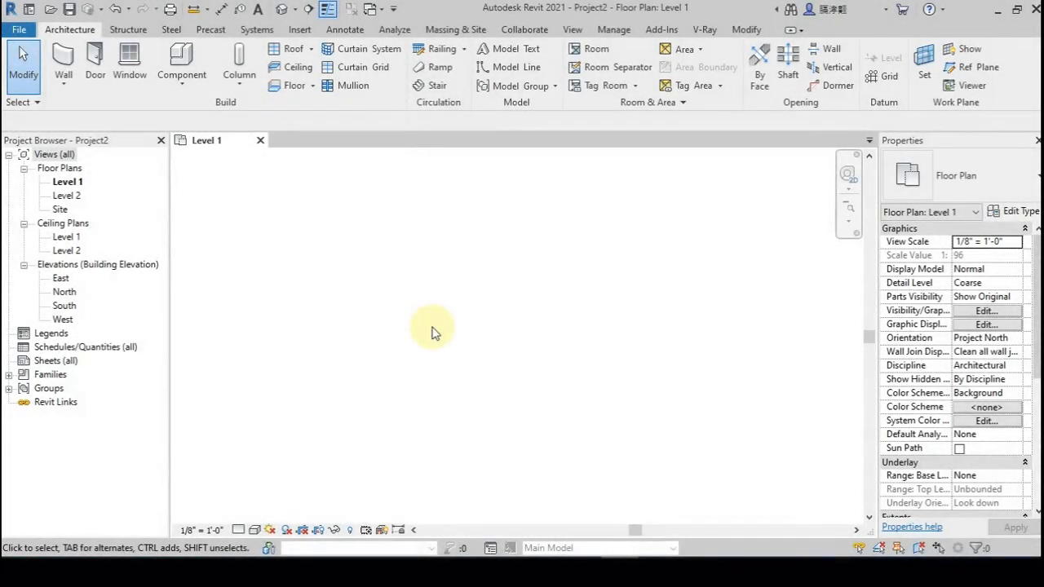
# Step: Draw a rectangle of Generic - 8" walls on Level 1, about 9' - 0" by 7' - 2" between the inner faces
pyautogui.click(67, 59)
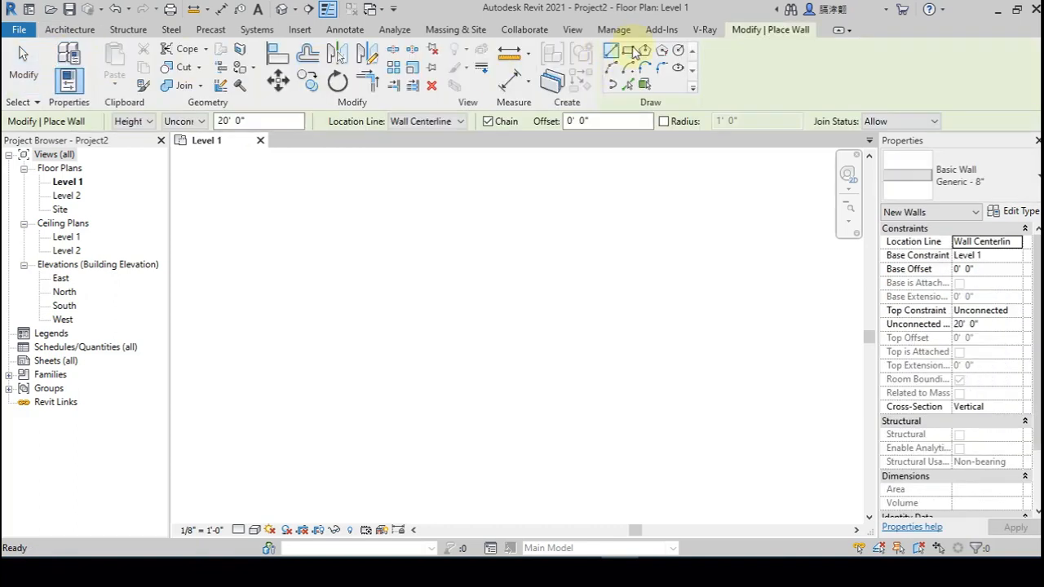
pyautogui.click(627, 50)
pyautogui.click(413, 269)
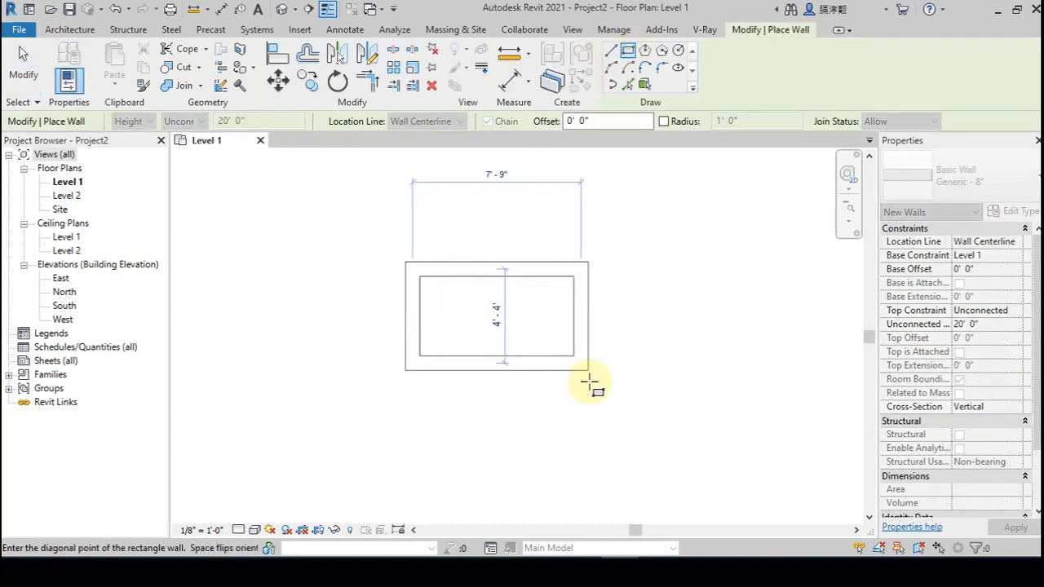
pyautogui.click(623, 439)
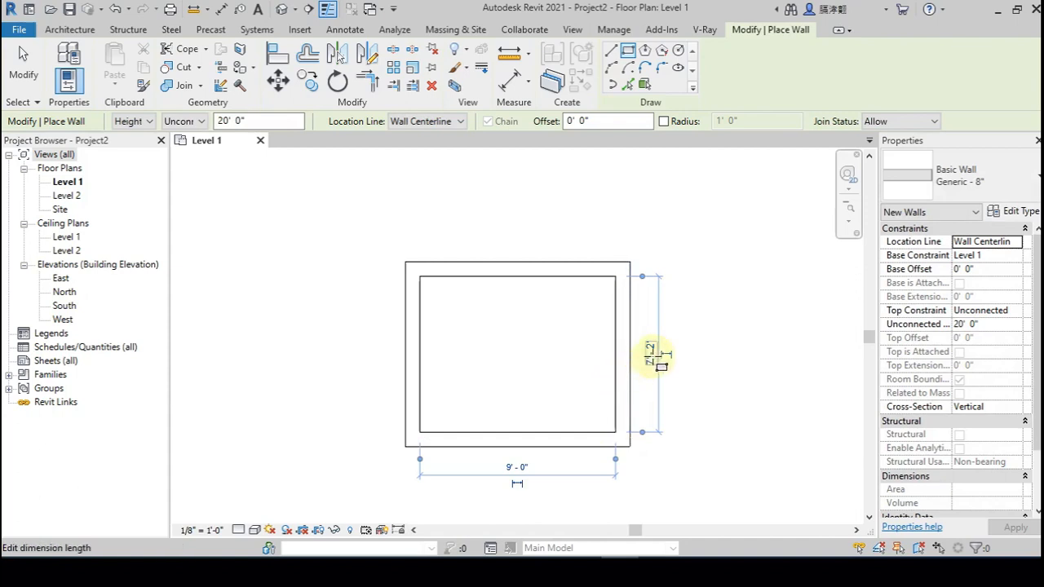
pyautogui.scroll(2, 655, 356)
pyautogui.moveTo(655, 356); pyautogui.dragTo(503, 306, button='middle')
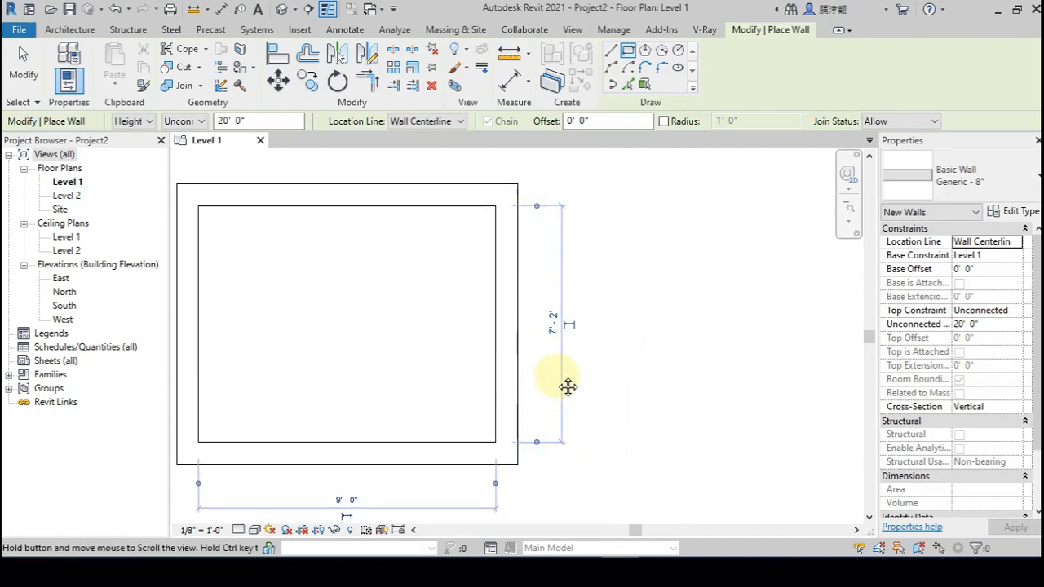
pyautogui.moveTo(566, 384); pyautogui.dragTo(552, 380, button='middle')
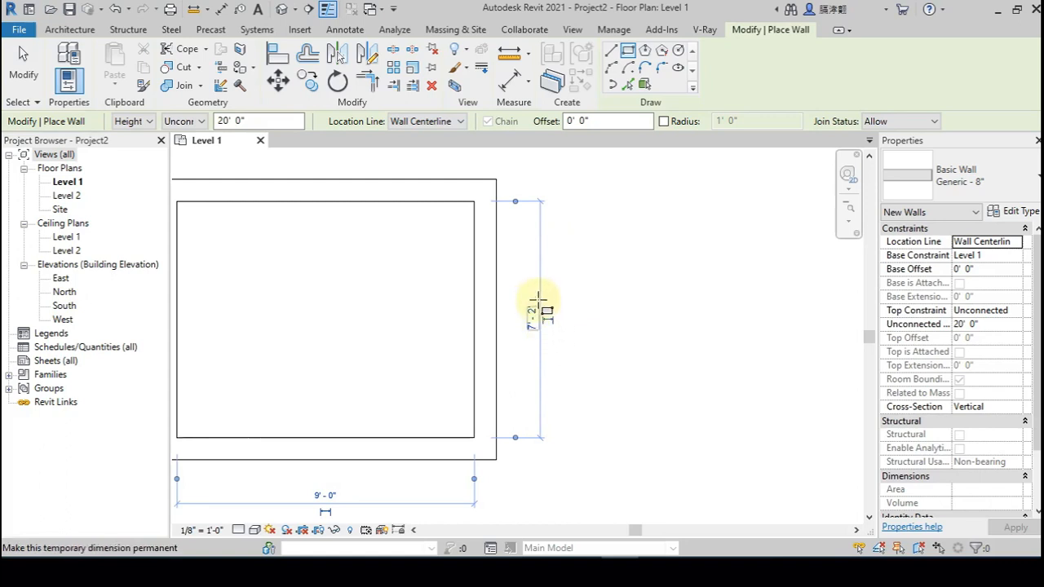
pyautogui.moveTo(566, 292); pyautogui.dragTo(593, 286, button='middle')
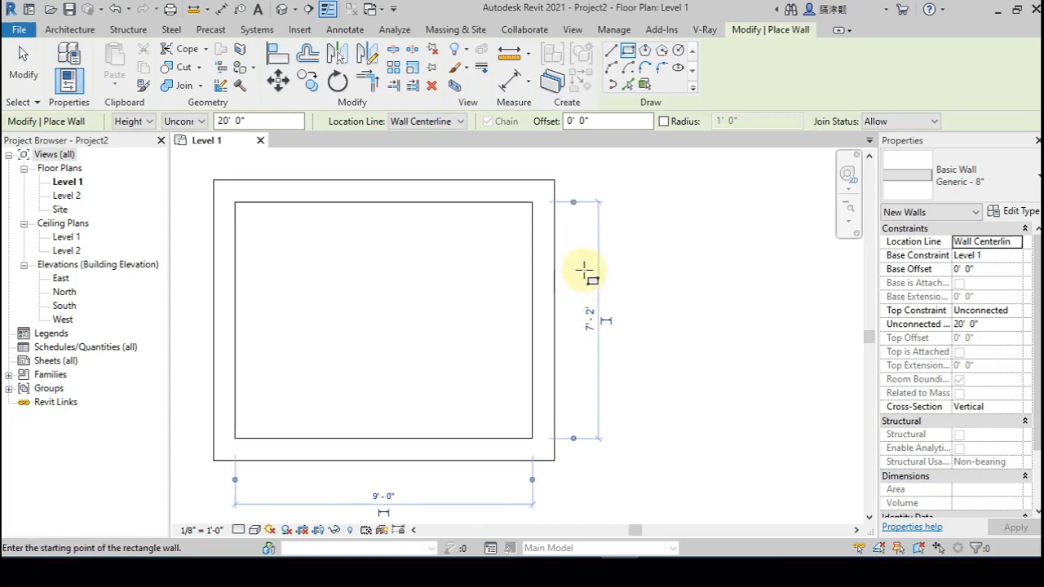
pyautogui.scroll(-2, 584, 285)
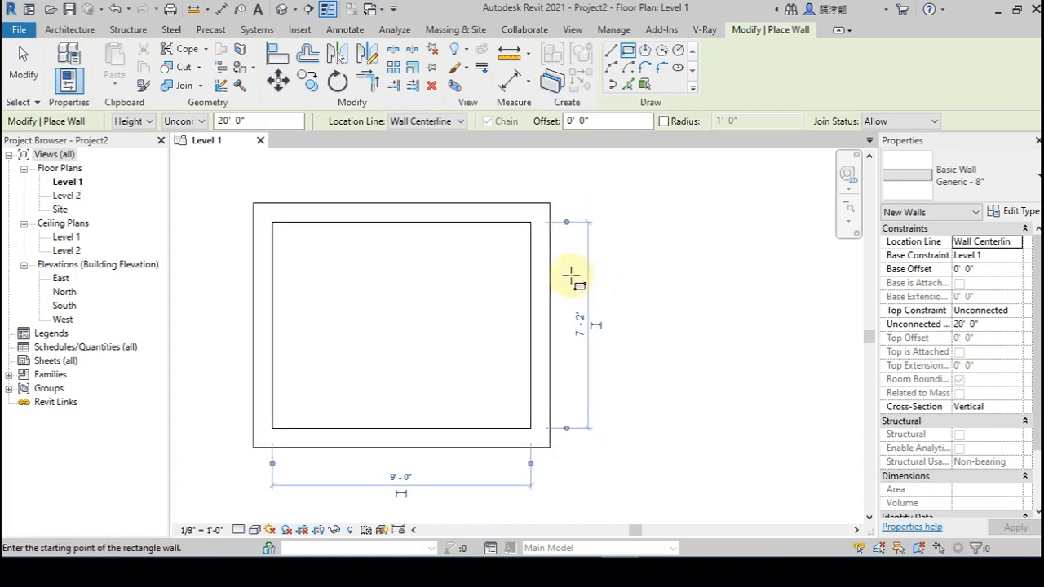
pyautogui.moveTo(576, 303); pyautogui.dragTo(587, 316, button='middle')
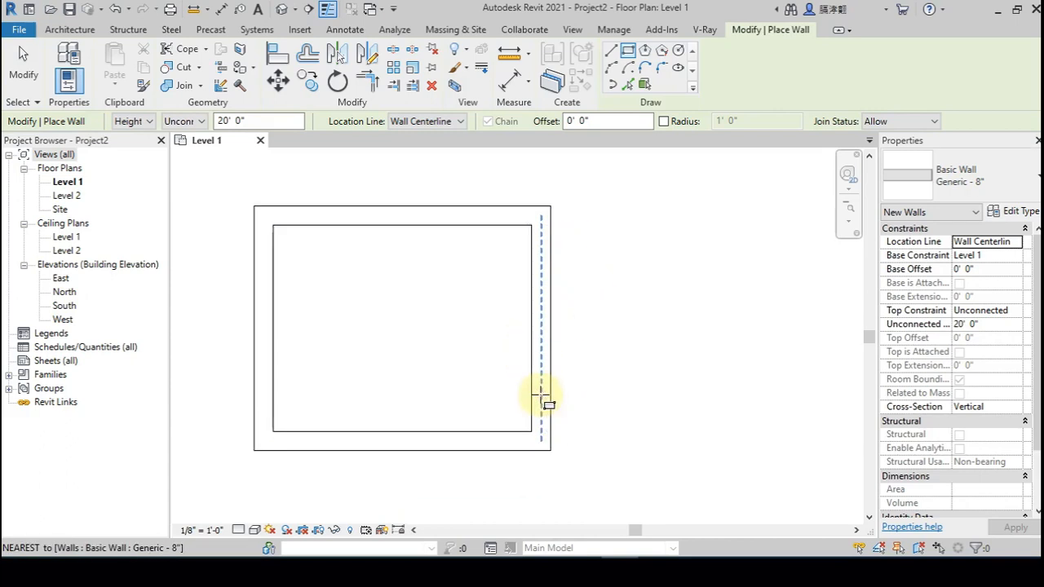
pyautogui.press('Escape')
pyautogui.press('Escape')
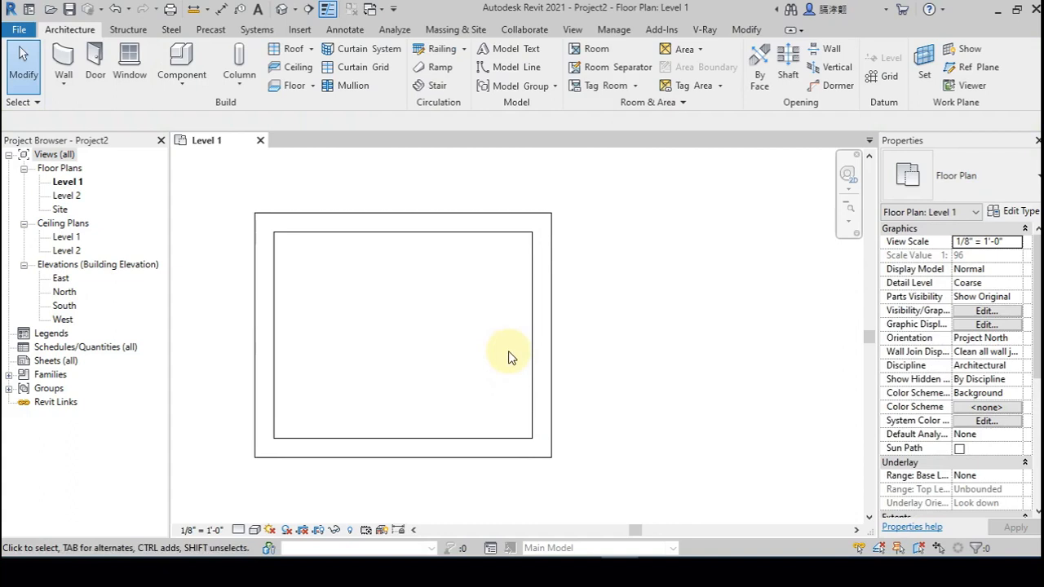
# Step: Select the right wall and examine which wall references its temporary dimension measures between
pyautogui.click(546, 331)
pyautogui.scroll(2, 545, 488)
pyautogui.moveTo(546, 488); pyautogui.dragTo(686, 449, button='middle')
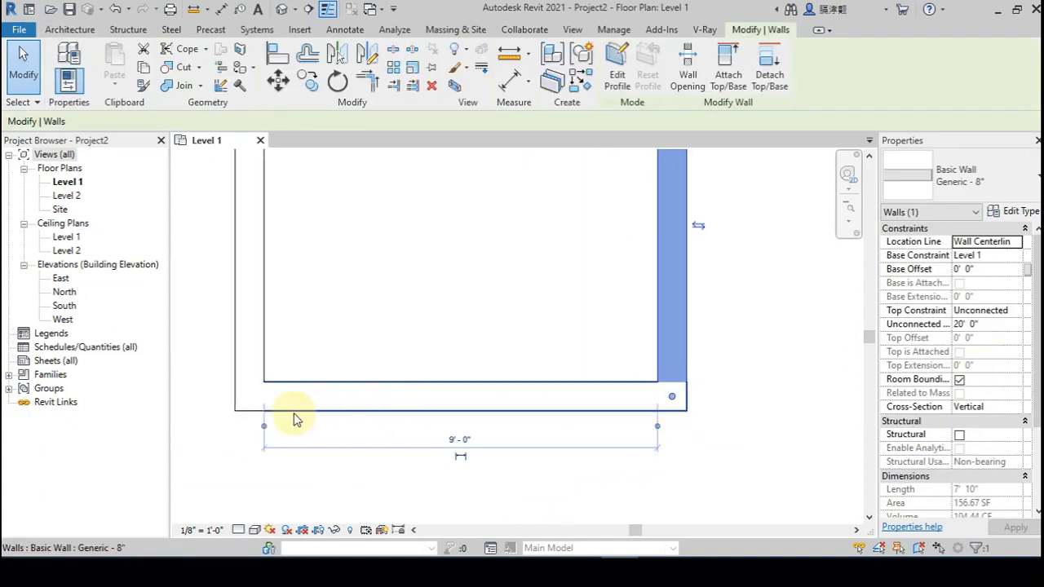
pyautogui.scroll(-4, 366, 466)
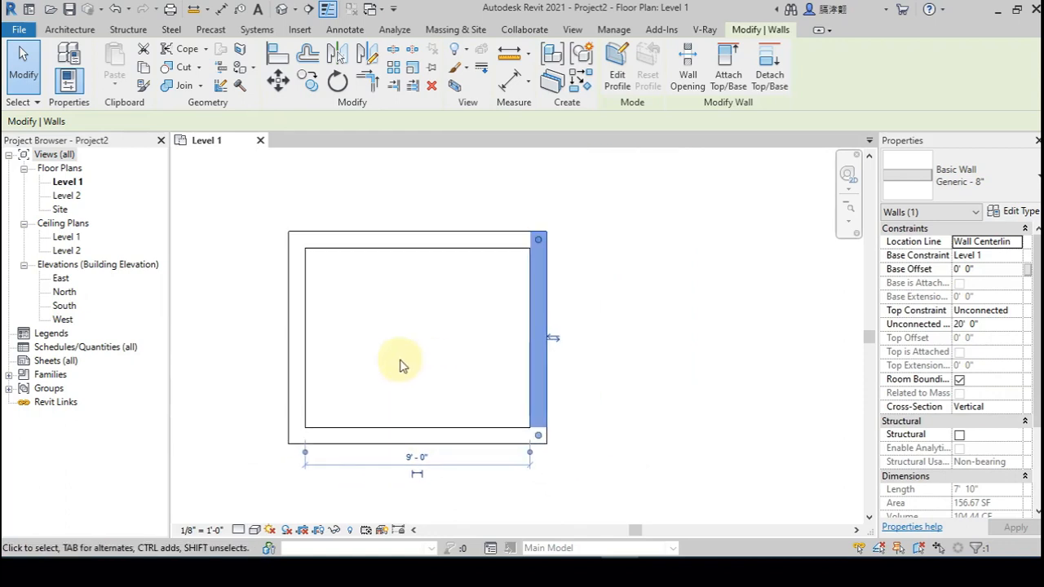
pyautogui.scroll(1, 448, 378)
pyautogui.click(432, 362)
# Step: Set temporary dimensions to measure from centerlines for walls and for doors and windows
pyautogui.click(614, 30)
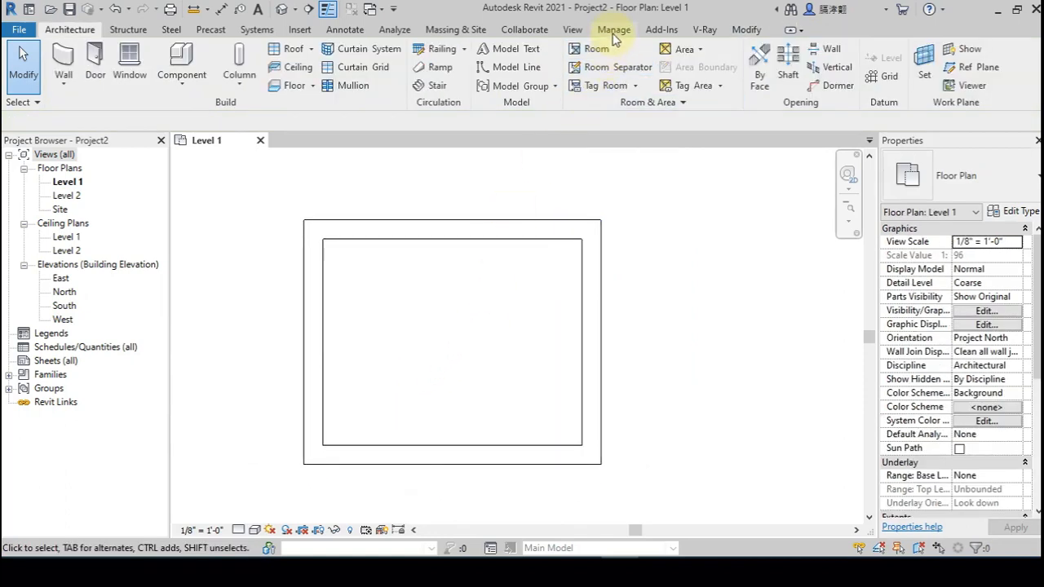
pyautogui.click(225, 93)
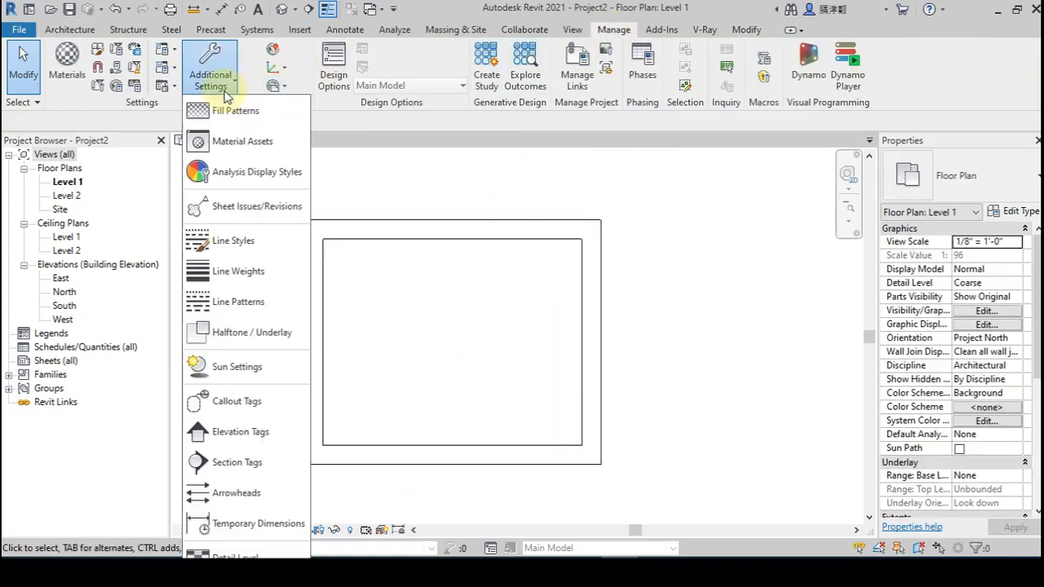
pyautogui.click(261, 525)
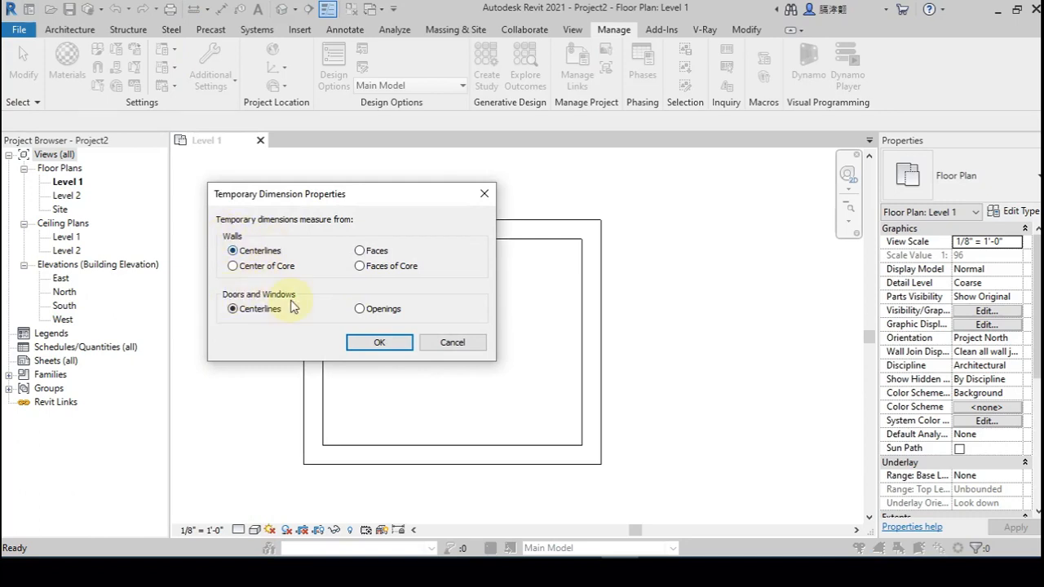
pyautogui.click(379, 343)
# Step: Select the left wall and examine where its temporary dimension starts and ends
pyautogui.click(317, 319)
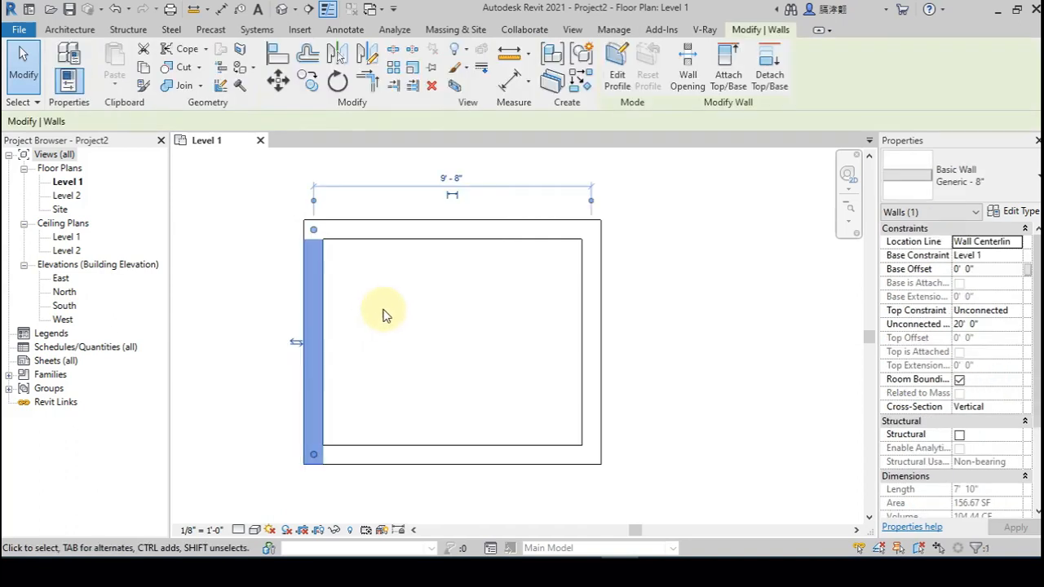
pyautogui.moveTo(494, 291); pyautogui.dragTo(495, 307, button='middle')
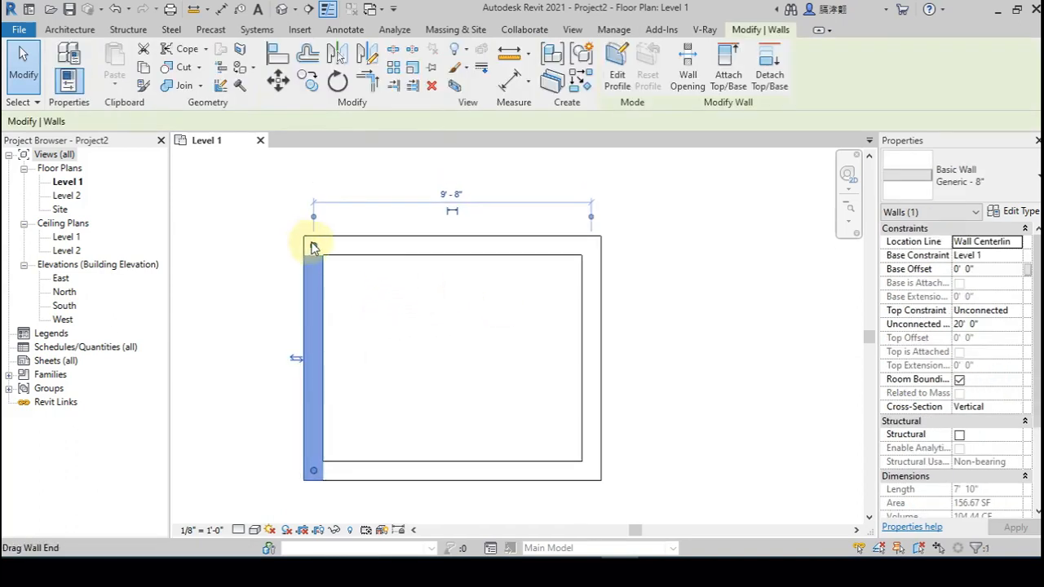
pyautogui.scroll(1, 313, 244)
pyautogui.scroll(-3, 479, 254)
pyautogui.moveTo(479, 286); pyautogui.dragTo(476, 293, button='middle')
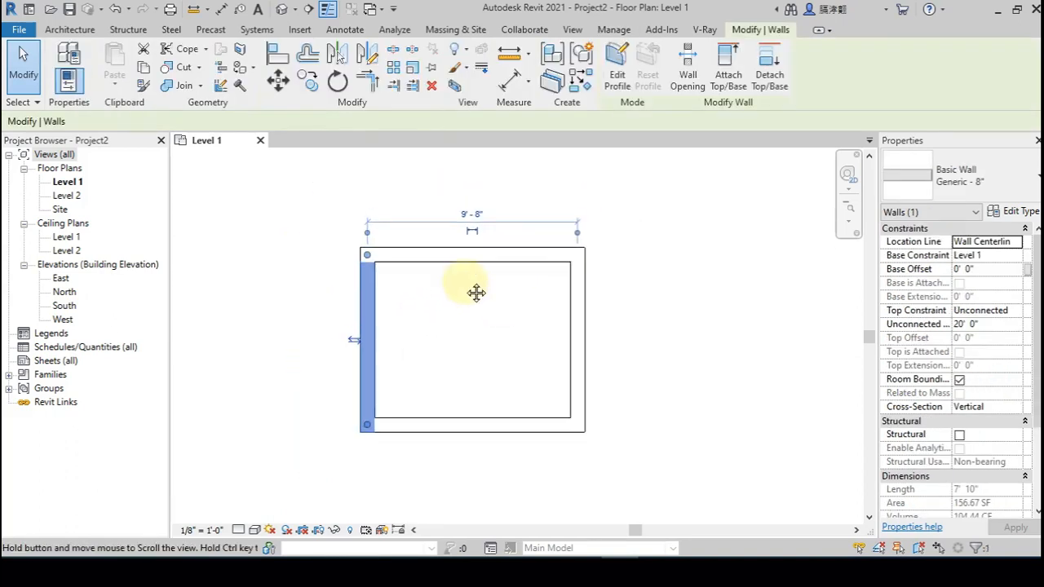
pyautogui.press('Escape')
# Step: Set temporary dimensions to measure walls from their faces instead of centerlines
pyautogui.click(612, 29)
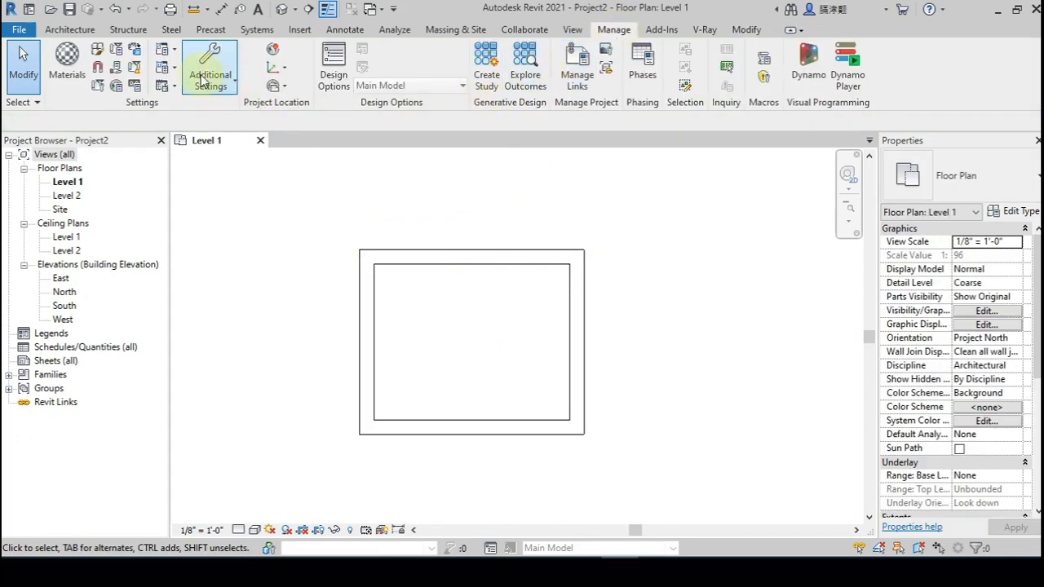
pyautogui.click(202, 81)
pyautogui.click(258, 525)
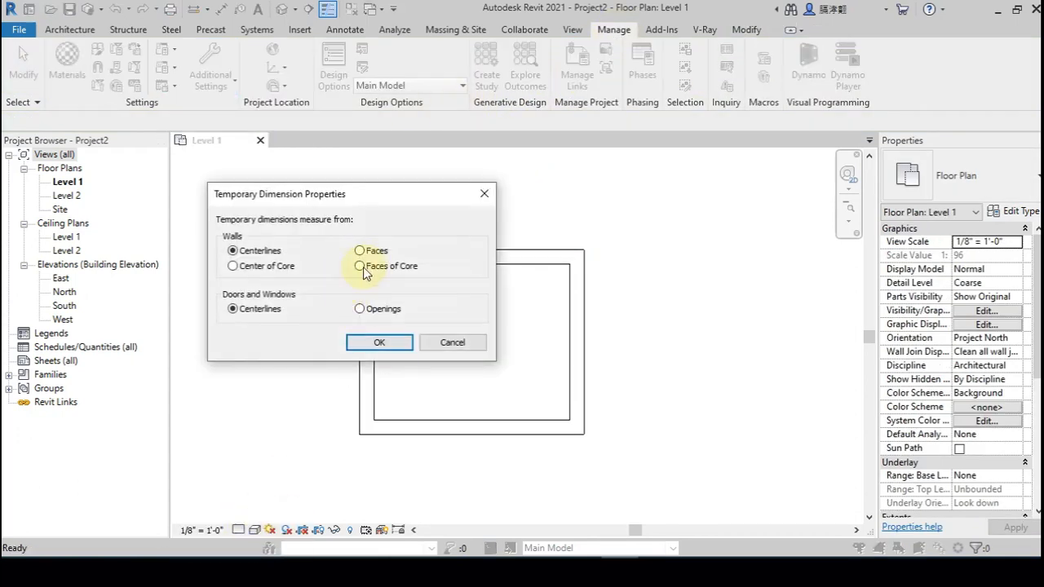
pyautogui.click(371, 343)
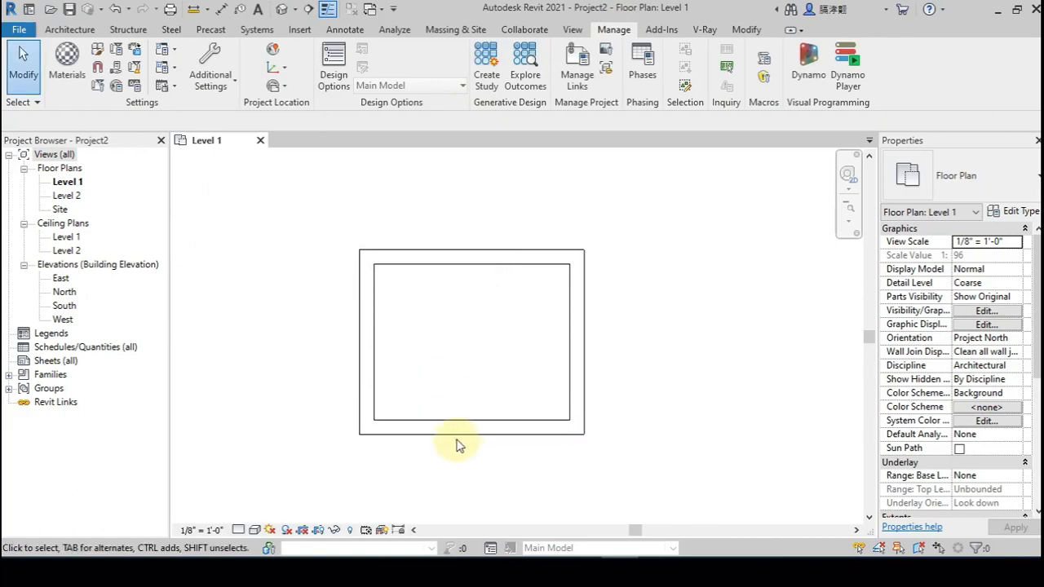
# Step: Select the lower wall to check that its temporary dimension measures between wall faces
pyautogui.click(459, 431)
pyautogui.scroll(4, 385, 294)
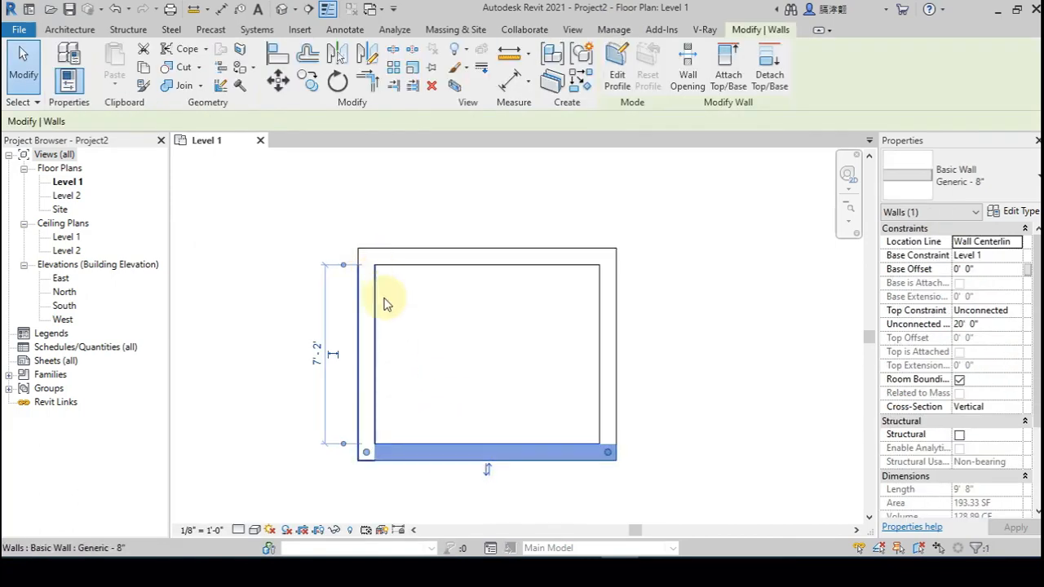
pyautogui.scroll(-3, 404, 306)
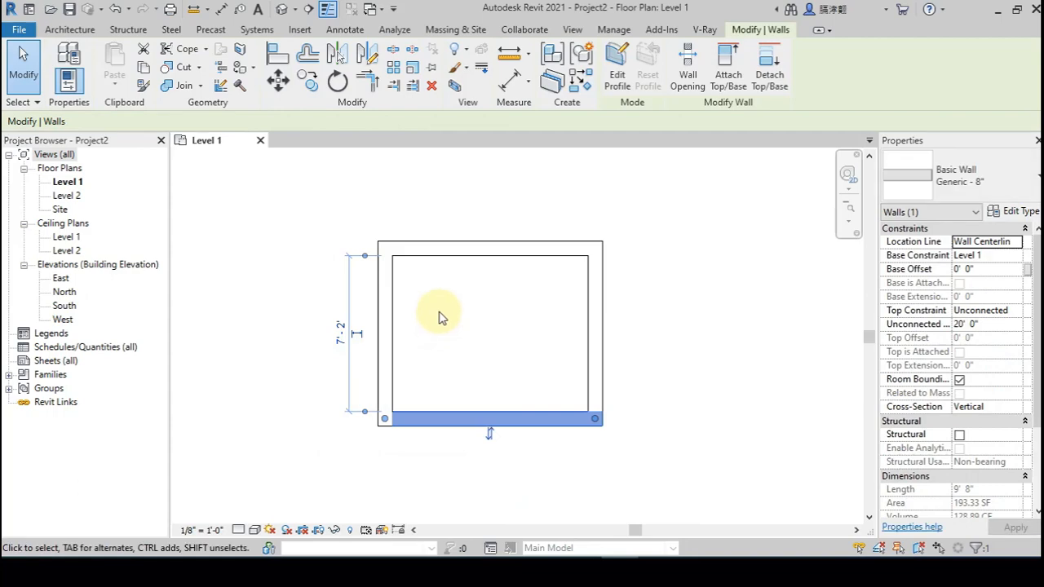
pyautogui.click(417, 280)
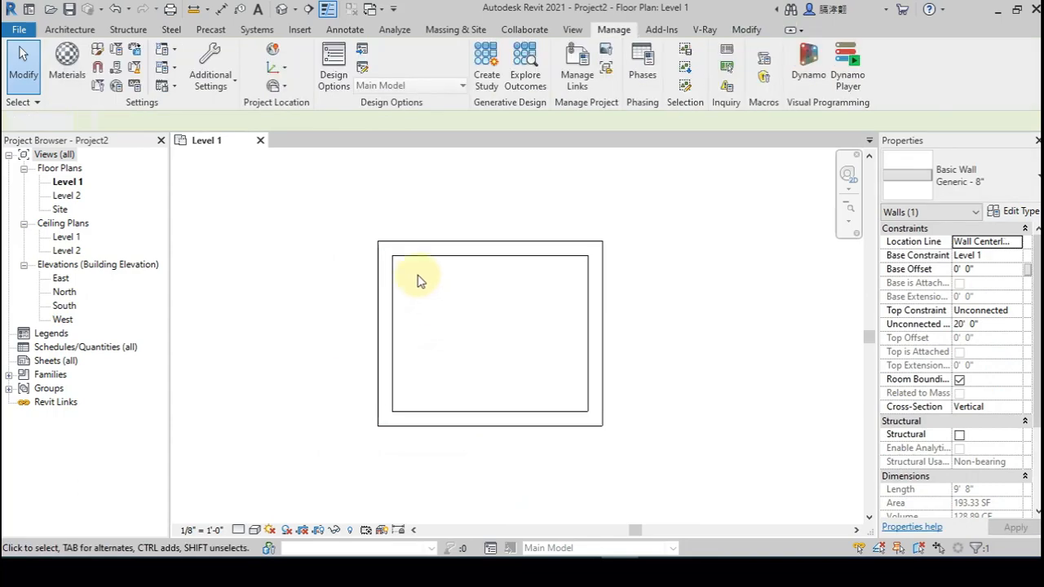
# Step: Preview a Single-Flush door on the left wall to check where its temporary dimensions measure from, without placing it
pyautogui.click(67, 29)
pyautogui.click(108, 53)
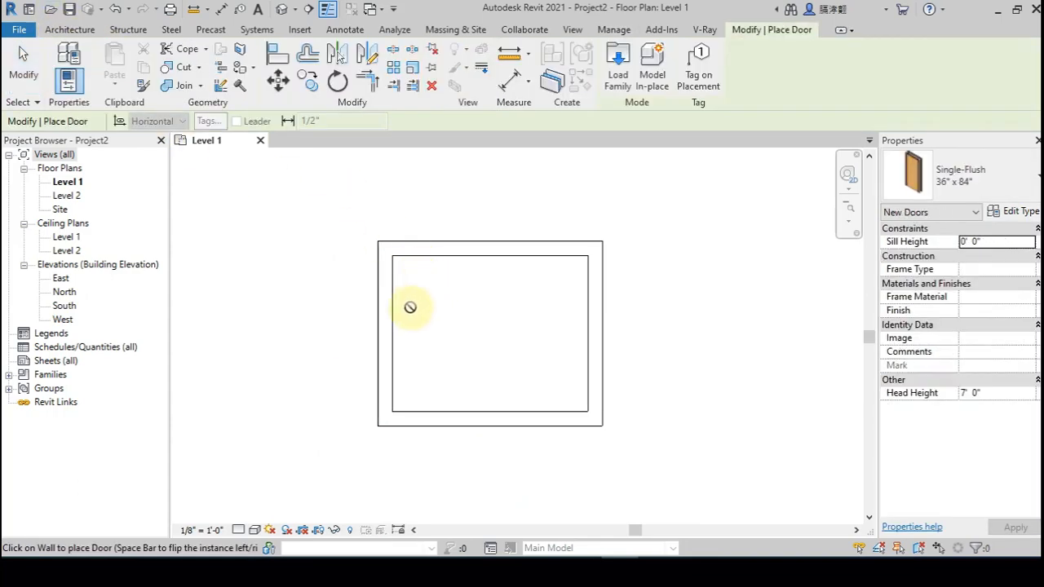
pyautogui.scroll(3, 413, 340)
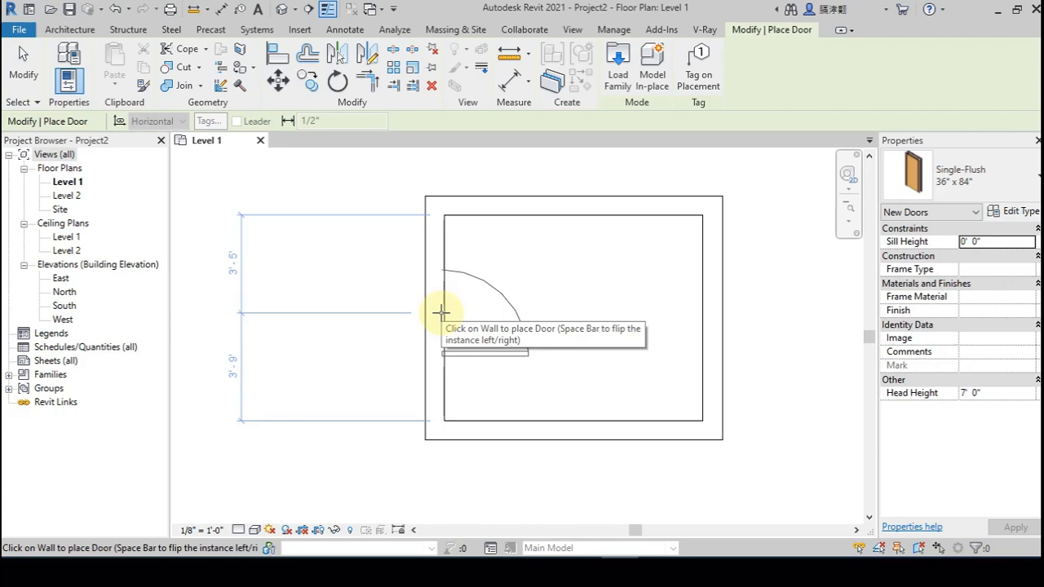
pyautogui.press('Escape')
# Step: Set temporary dimensions for doors and windows to measure from openings
pyautogui.click(613, 30)
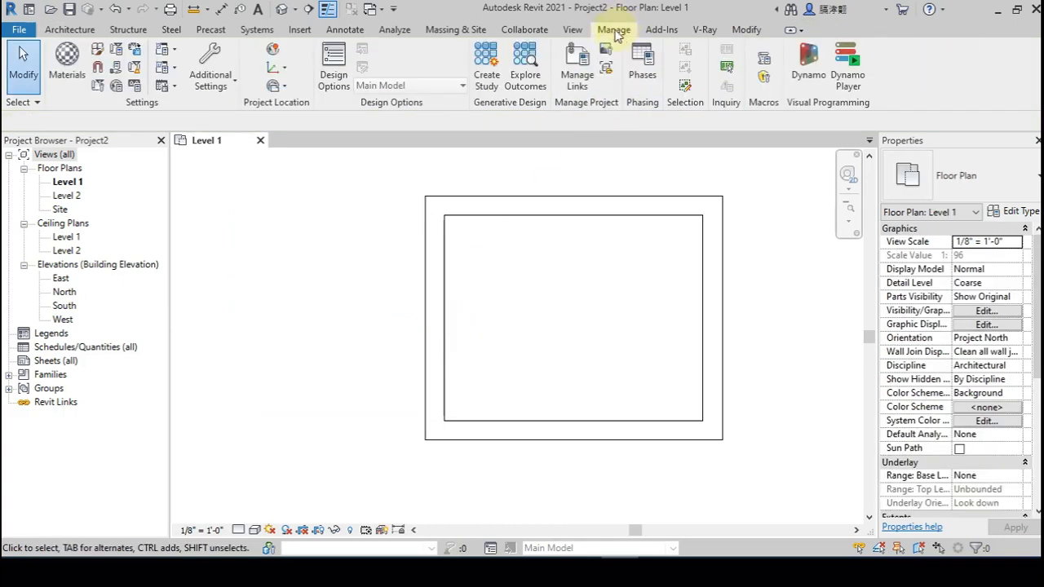
pyautogui.click(198, 97)
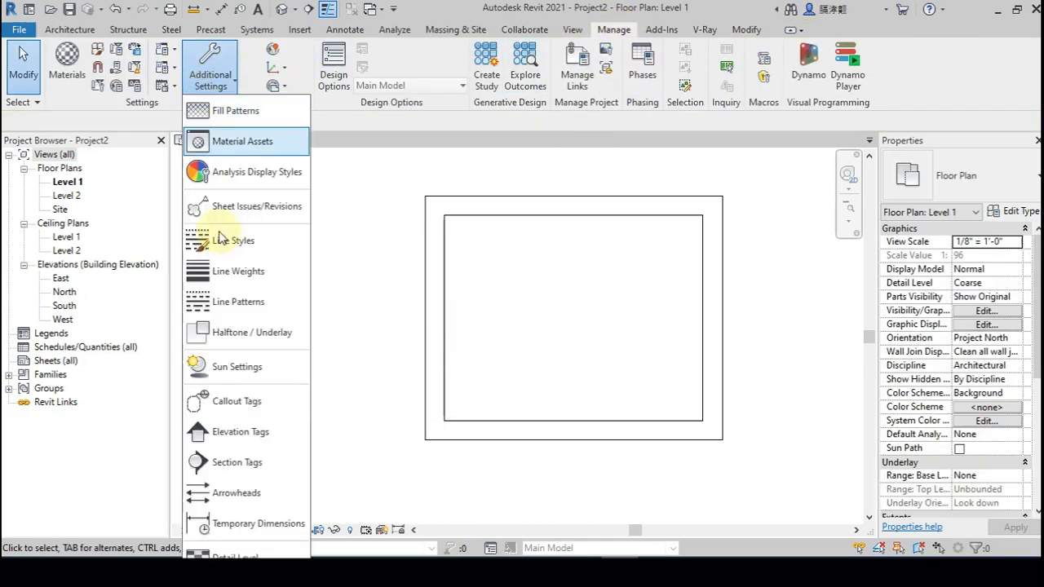
pyautogui.click(233, 519)
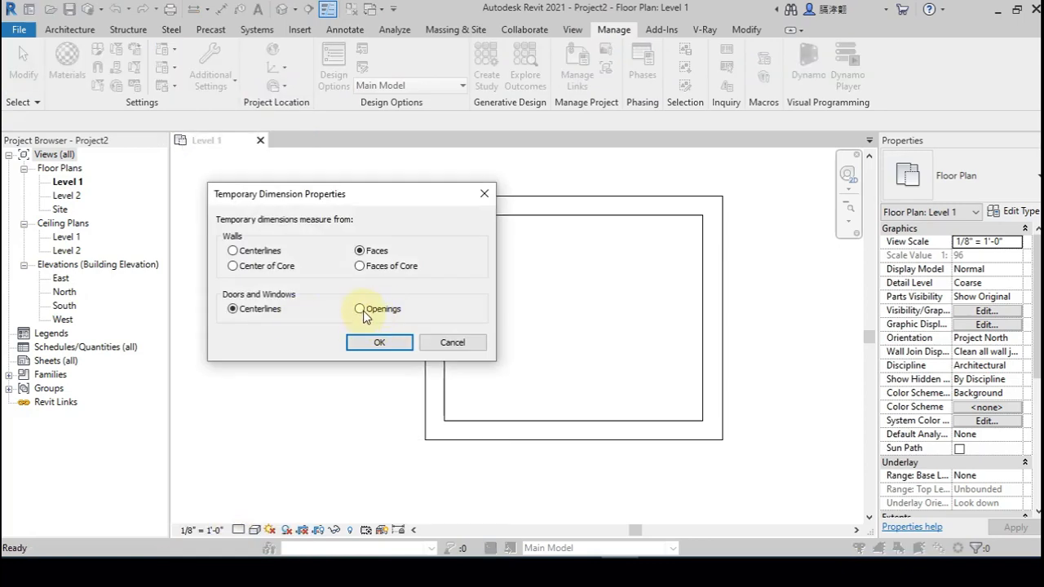
pyautogui.click(377, 343)
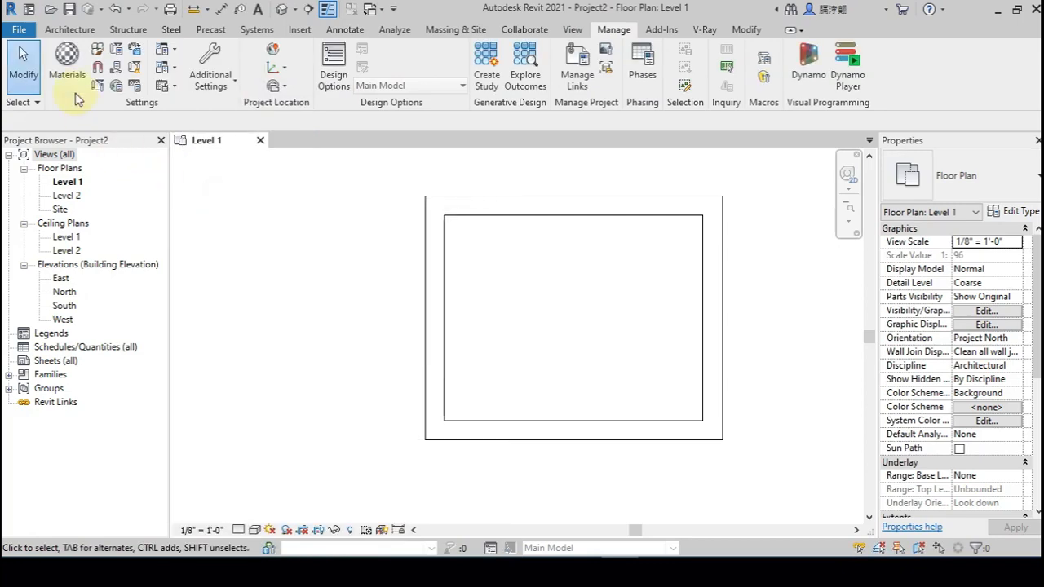
# Step: Start placing a Single-Flush door on the left wall again to examine its temporary dimensions with the openings setting
pyautogui.click(69, 29)
pyautogui.click(95, 57)
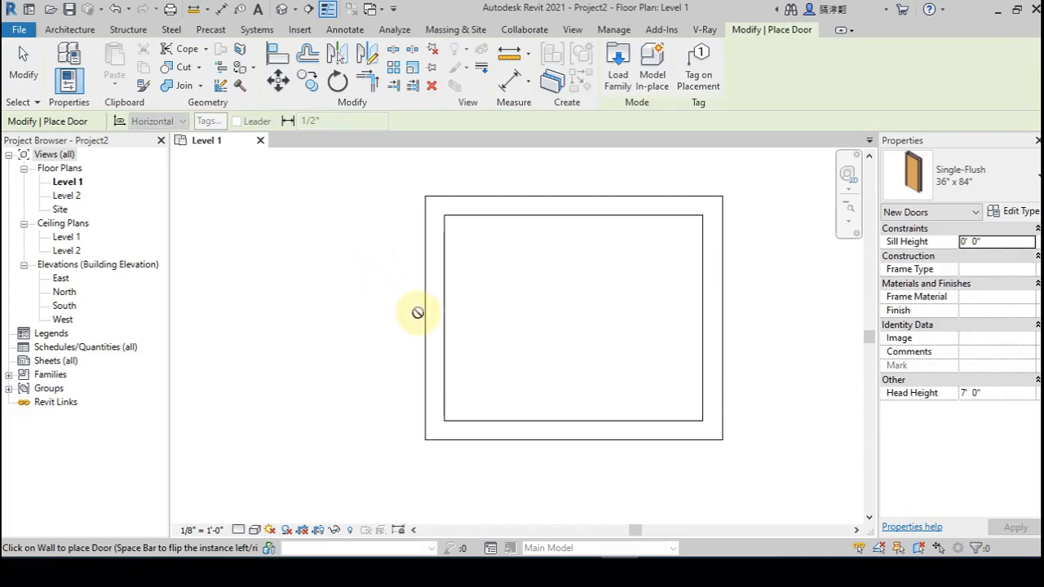
pyautogui.scroll(-2, 431, 316)
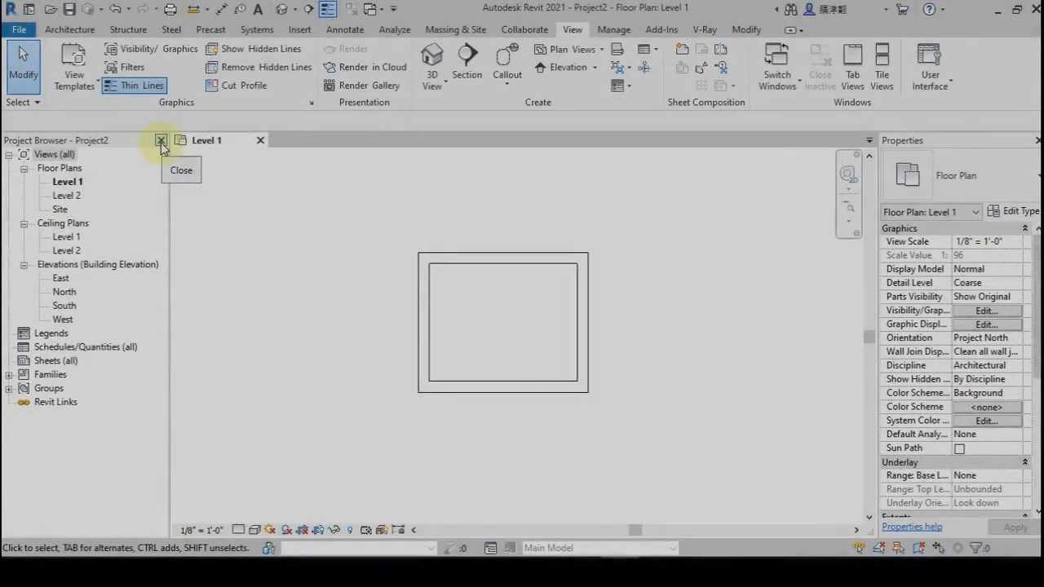
# Step: Close the Project Browser and the Properties palette, keeping the walls centred in the enlarged drawing area
pyautogui.click(160, 140)
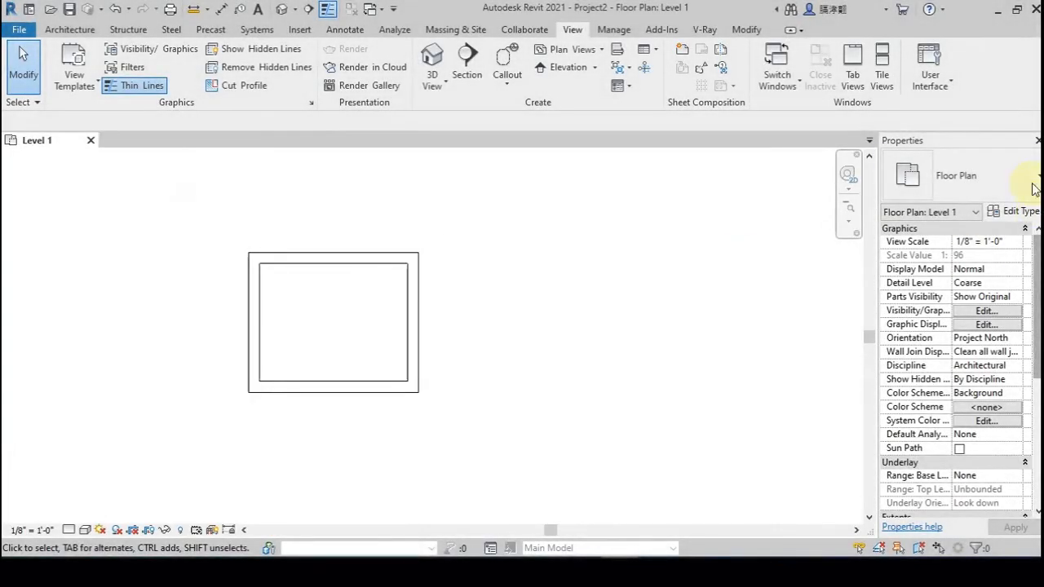
pyautogui.click(1038, 141)
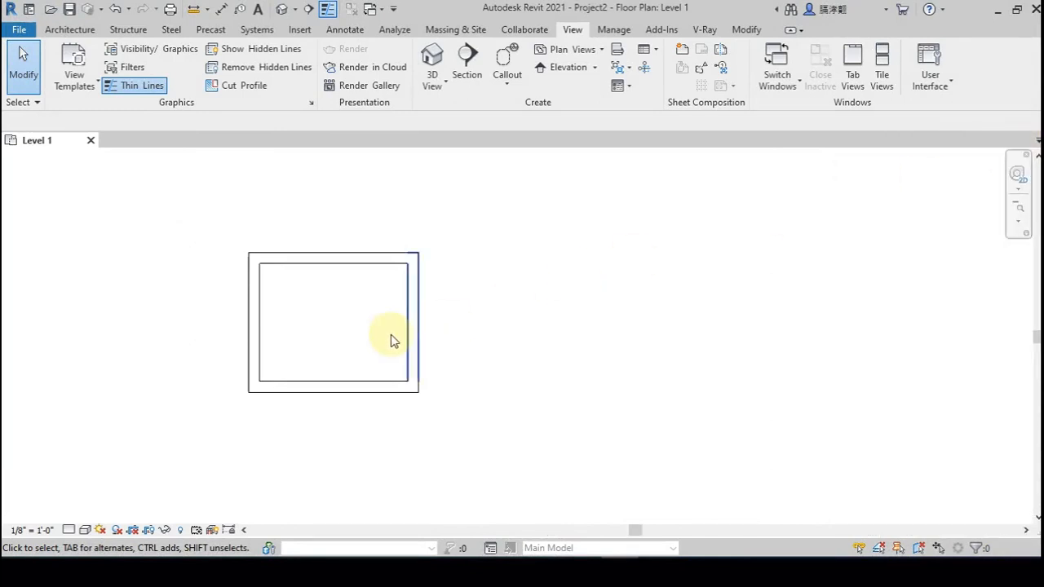
pyautogui.moveTo(391, 341); pyautogui.dragTo(569, 333, button='middle')
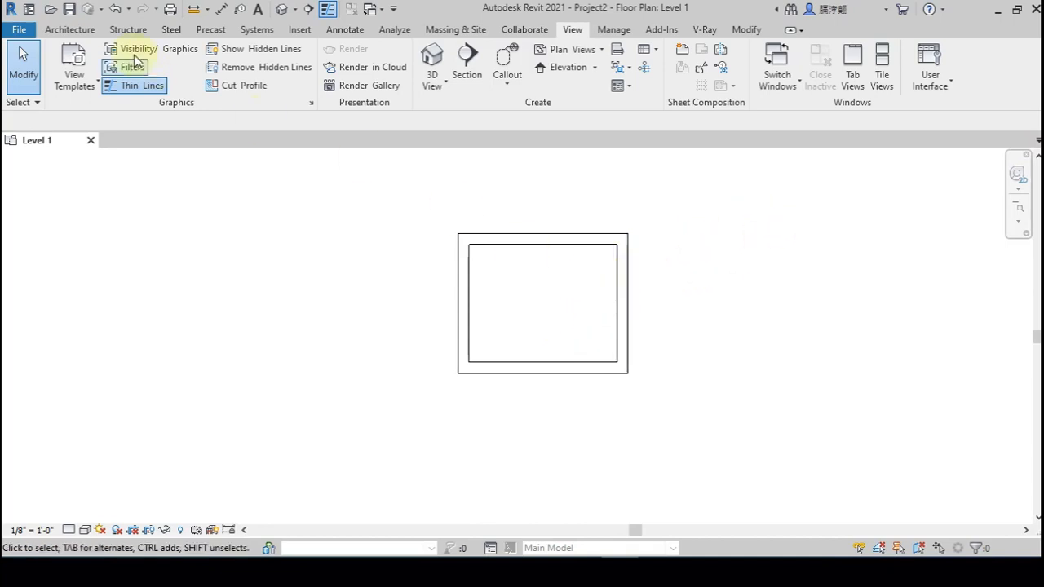
# Step: Restore the Project Browser and the Properties palette through the user interface display settings
pyautogui.click(69, 29)
pyautogui.click(574, 30)
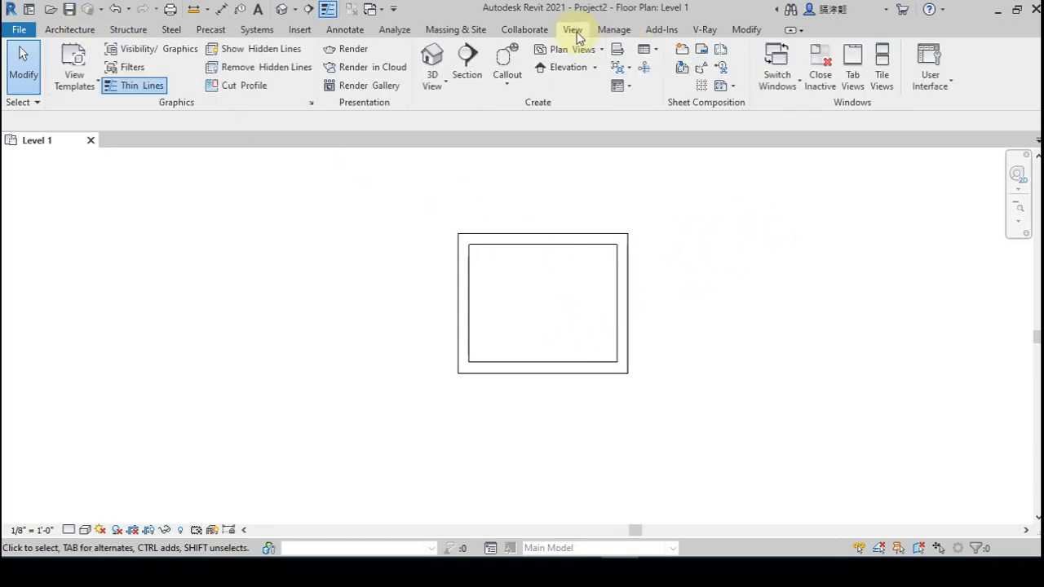
pyautogui.click(942, 92)
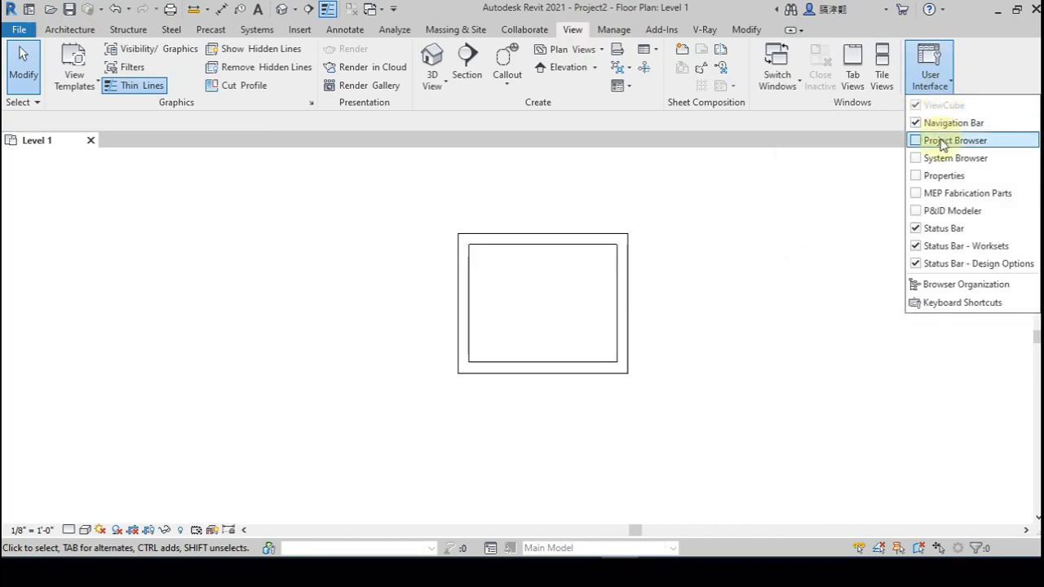
pyautogui.click(926, 143)
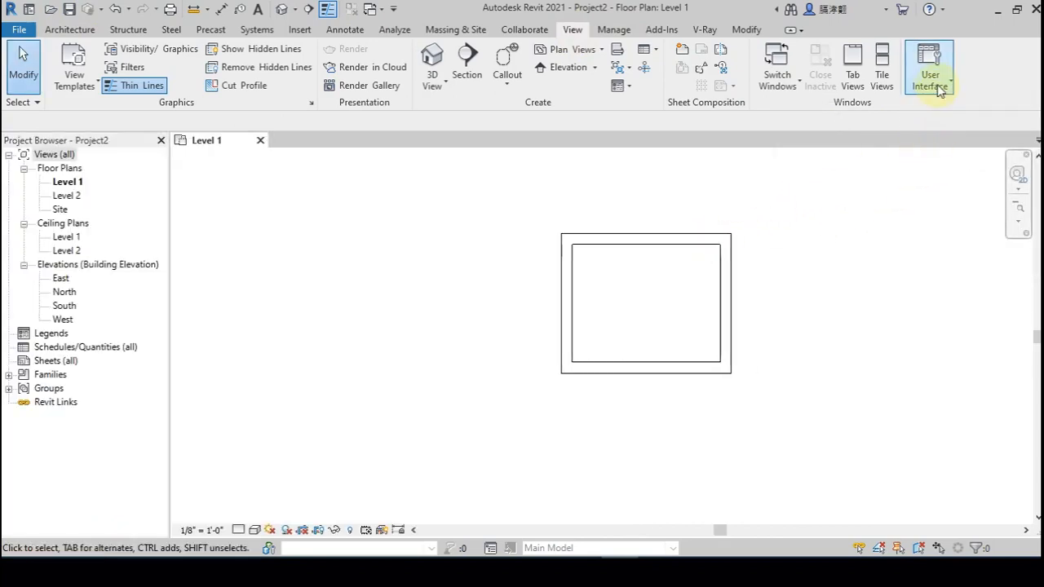
pyautogui.click(940, 91)
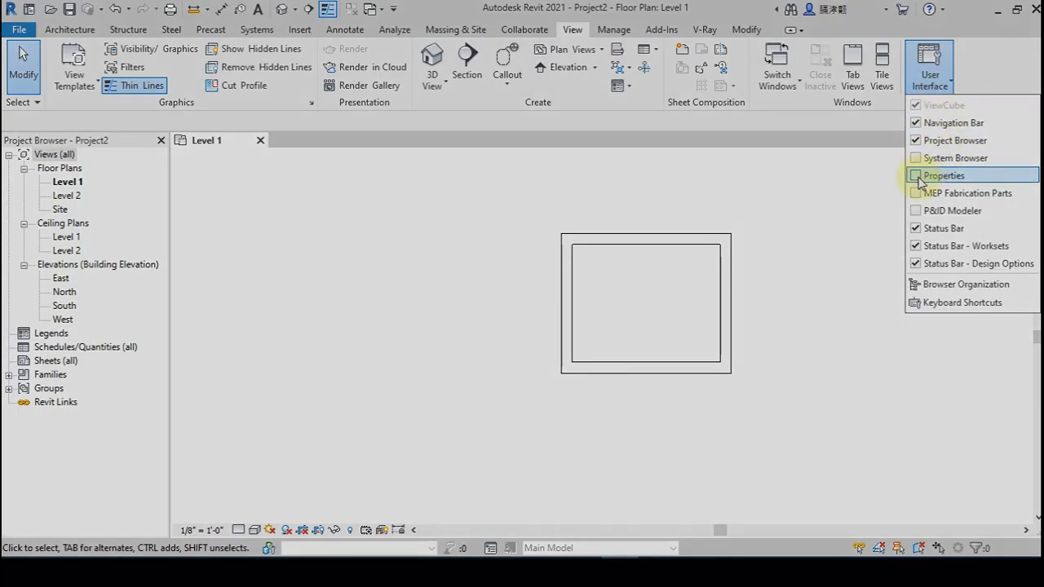
pyautogui.click(921, 175)
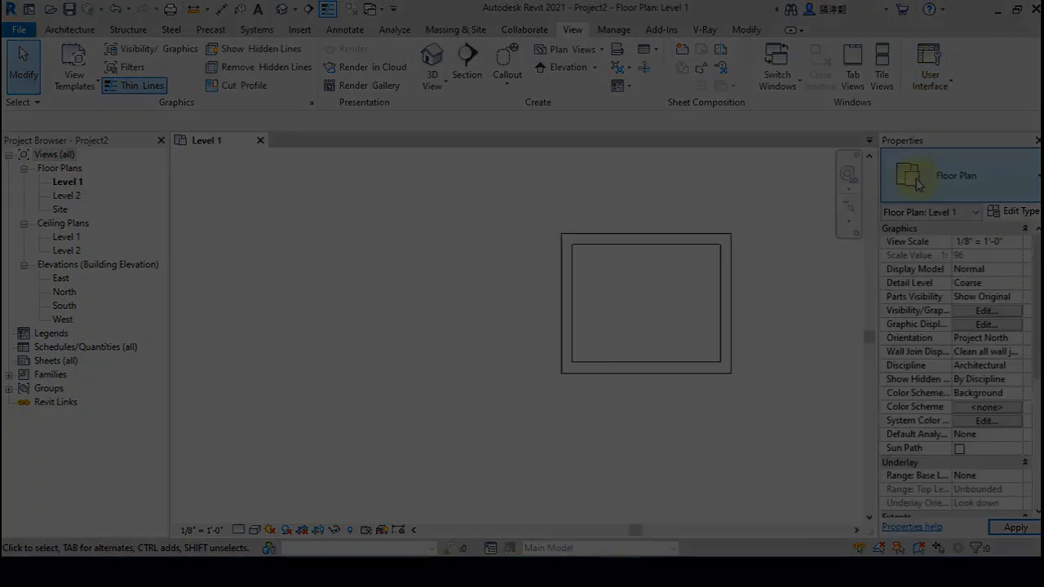